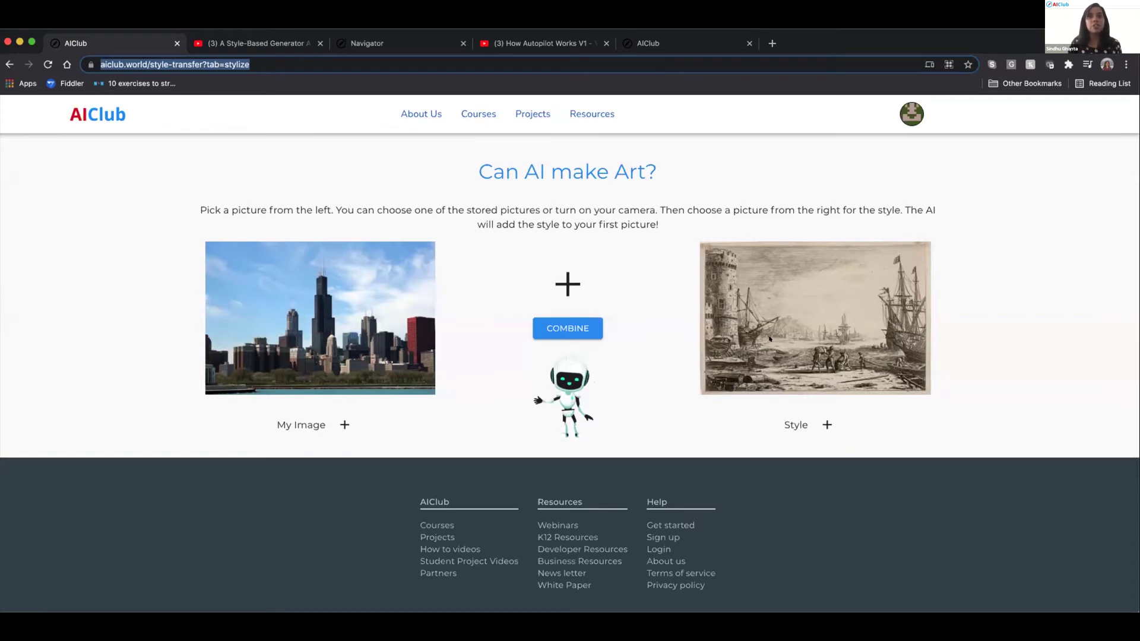
- Combine the city skyline picture with the etching of ships and view the stylized result
{"action": "left_click", "coordinate": [558, 329]}
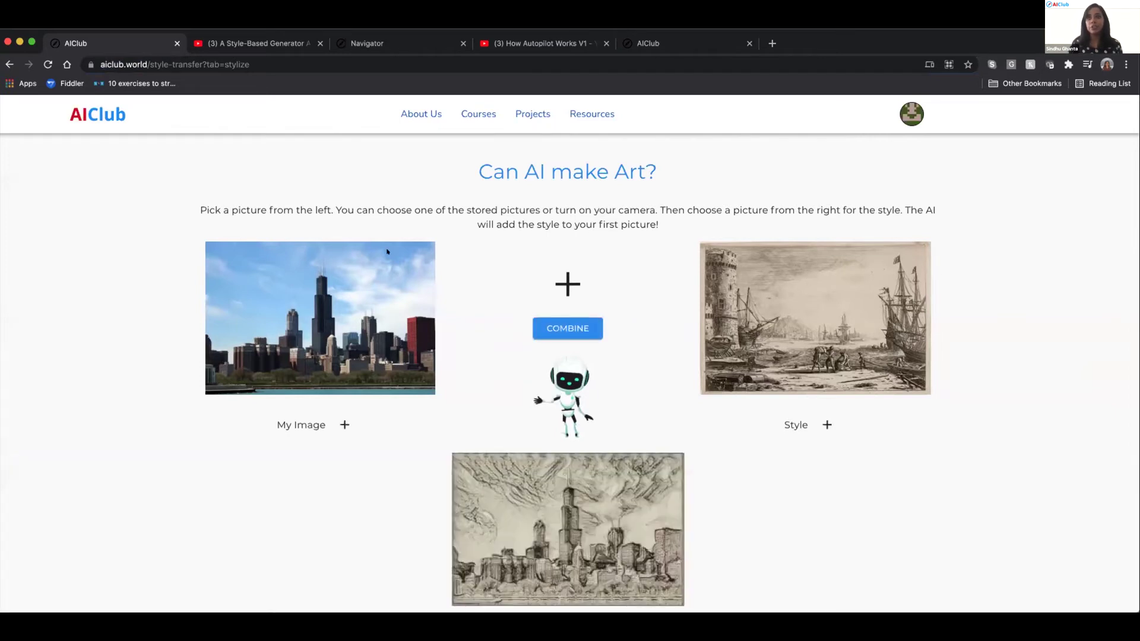
{"action": "scroll", "coordinate": [614, 493], "scroll_direction": "down", "scroll_amount": 3}
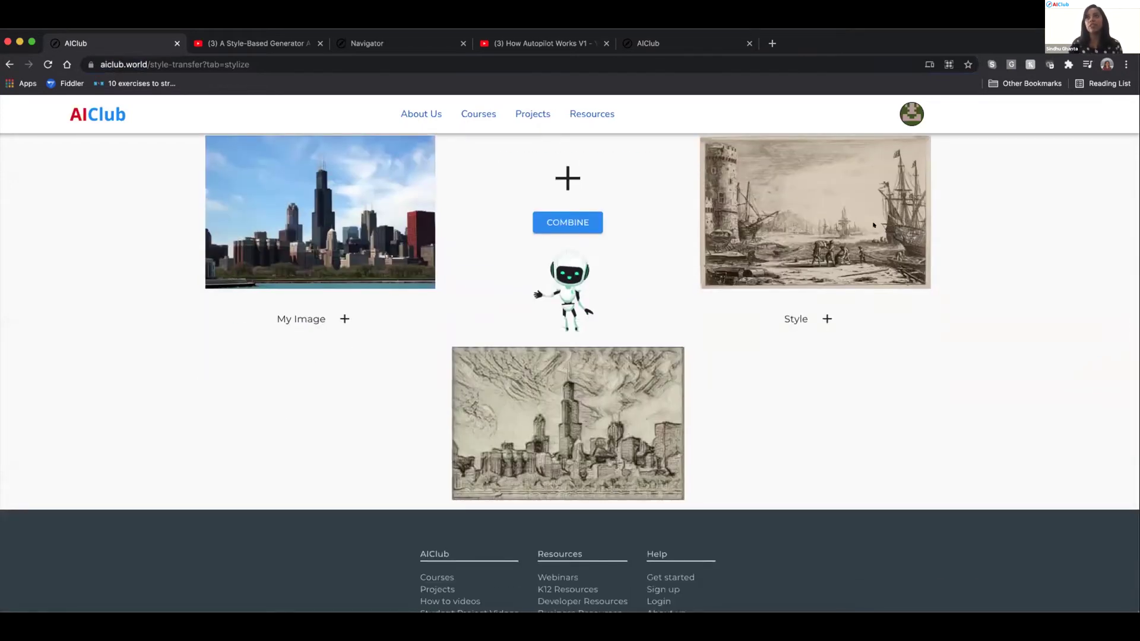
{"action": "scroll", "coordinate": [281, 290], "scroll_direction": "up", "scroll_amount": 3}
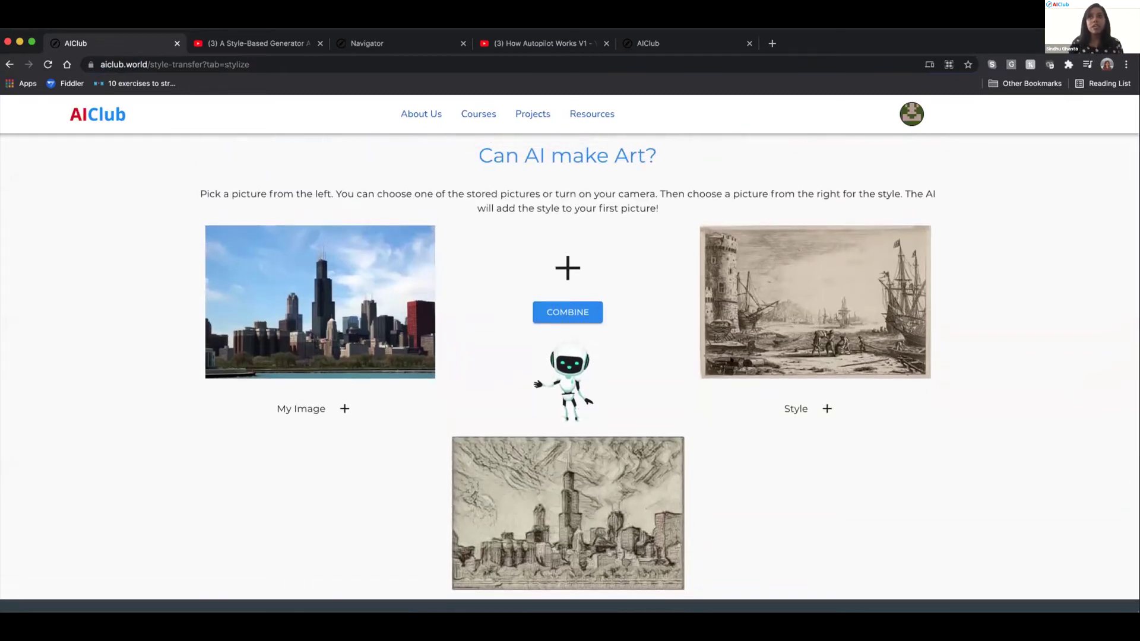
- Replace the source image with the stored picture of the orange brick and silver metal building
{"action": "left_click", "coordinate": [344, 408]}
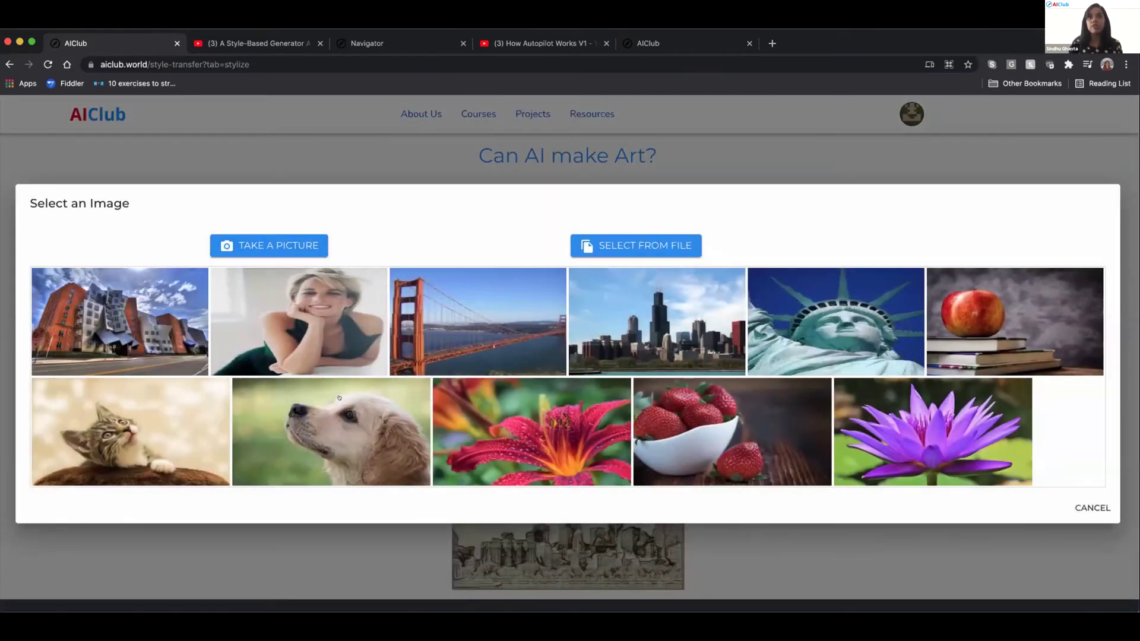
{"action": "left_click", "coordinate": [387, 168]}
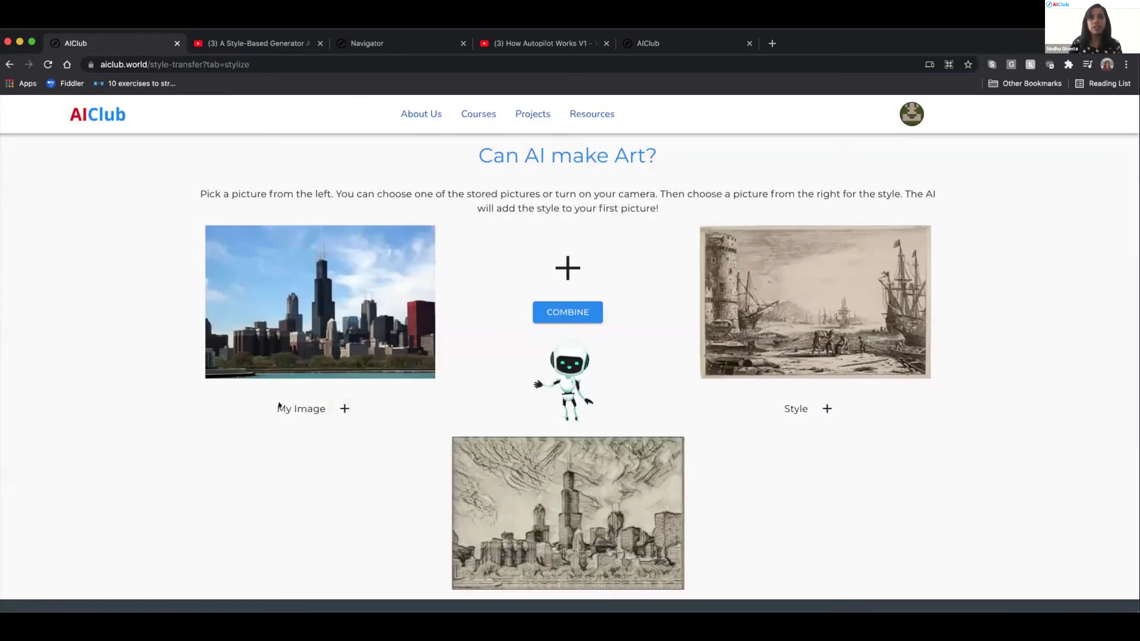
{"action": "left_click", "coordinate": [342, 407]}
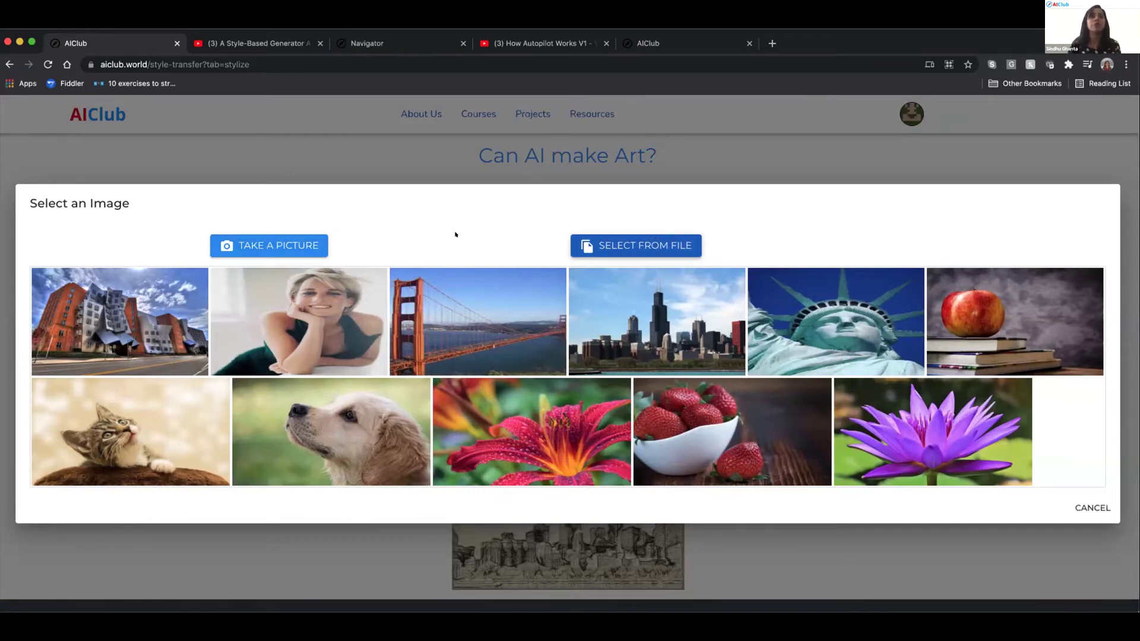
{"action": "left_click", "coordinate": [128, 313]}
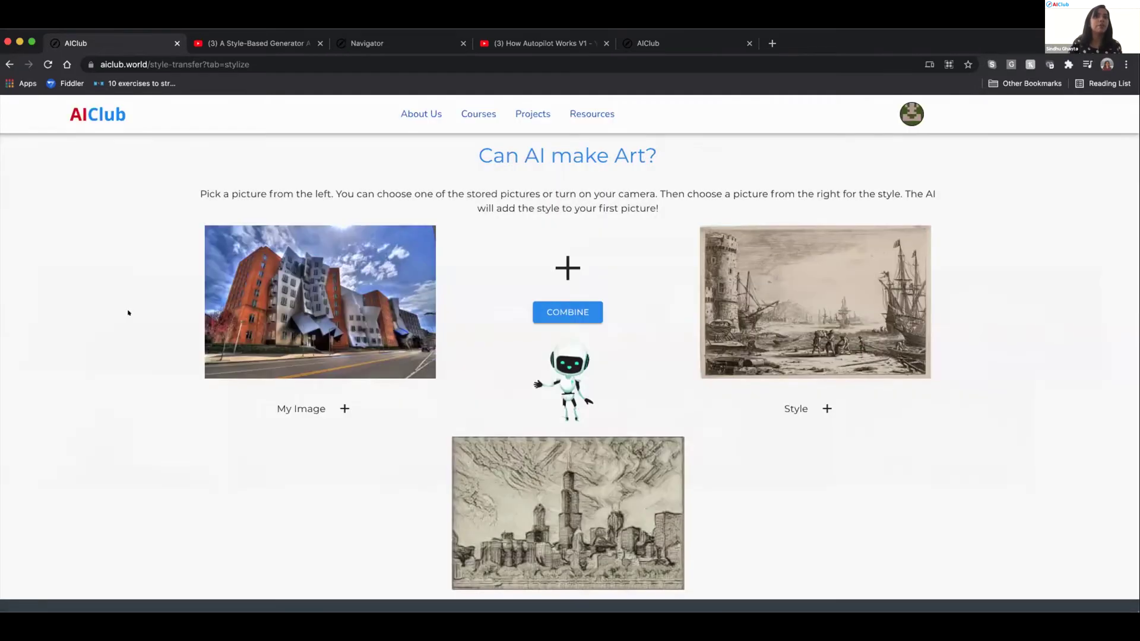
- Choose the red and blue cubist painting as the style and combine it with the building picture
{"action": "left_click", "coordinate": [828, 408]}
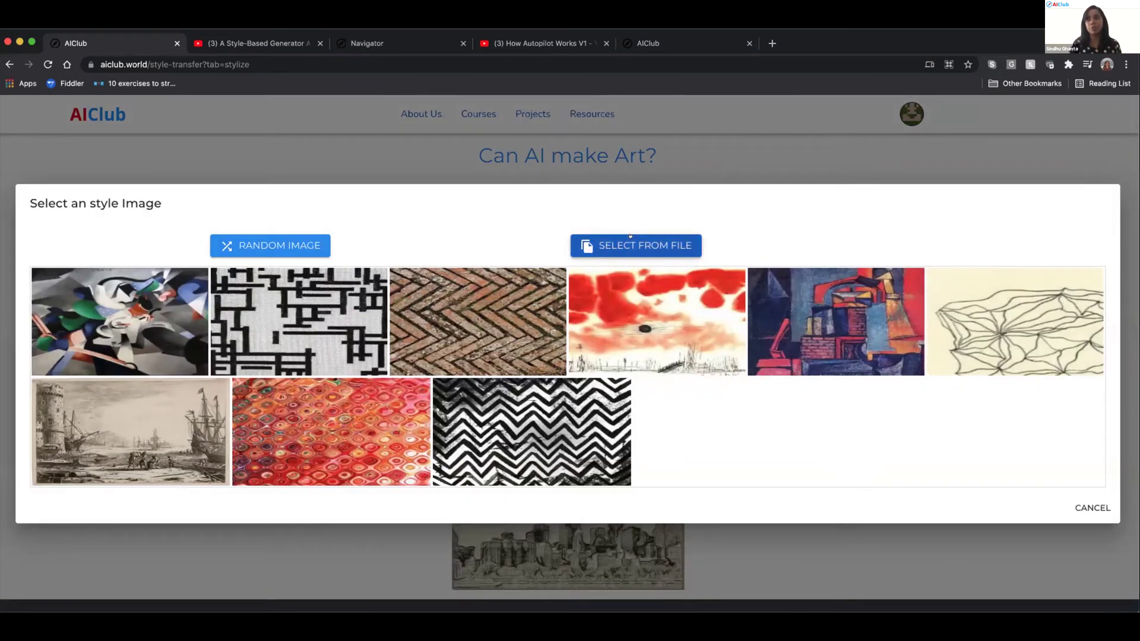
{"action": "left_click", "coordinate": [840, 330]}
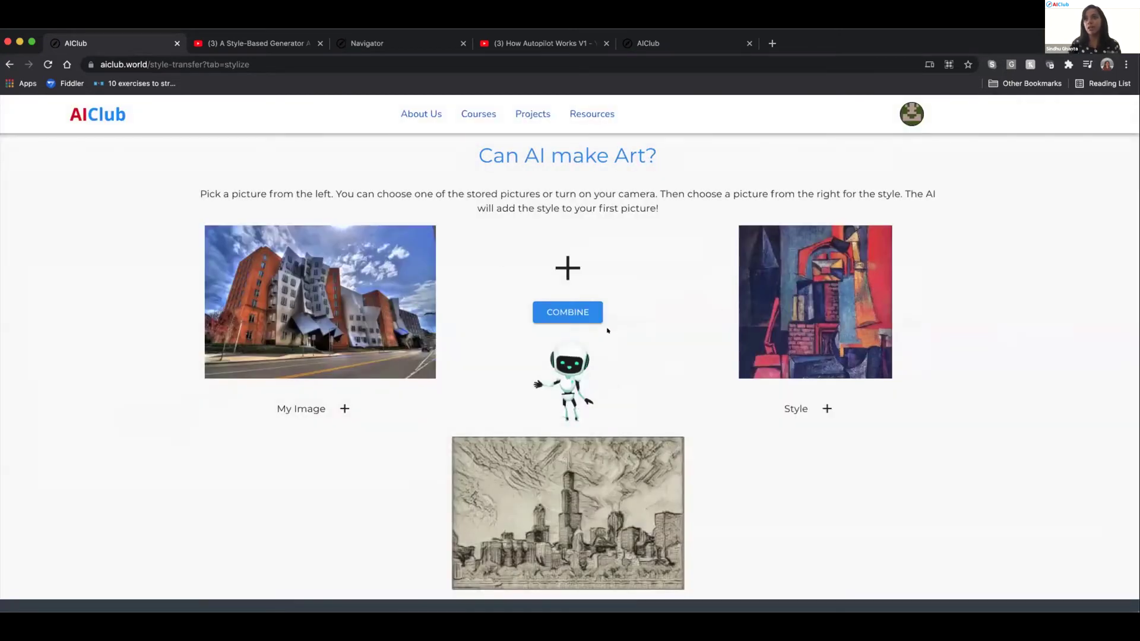
{"action": "left_click", "coordinate": [576, 311]}
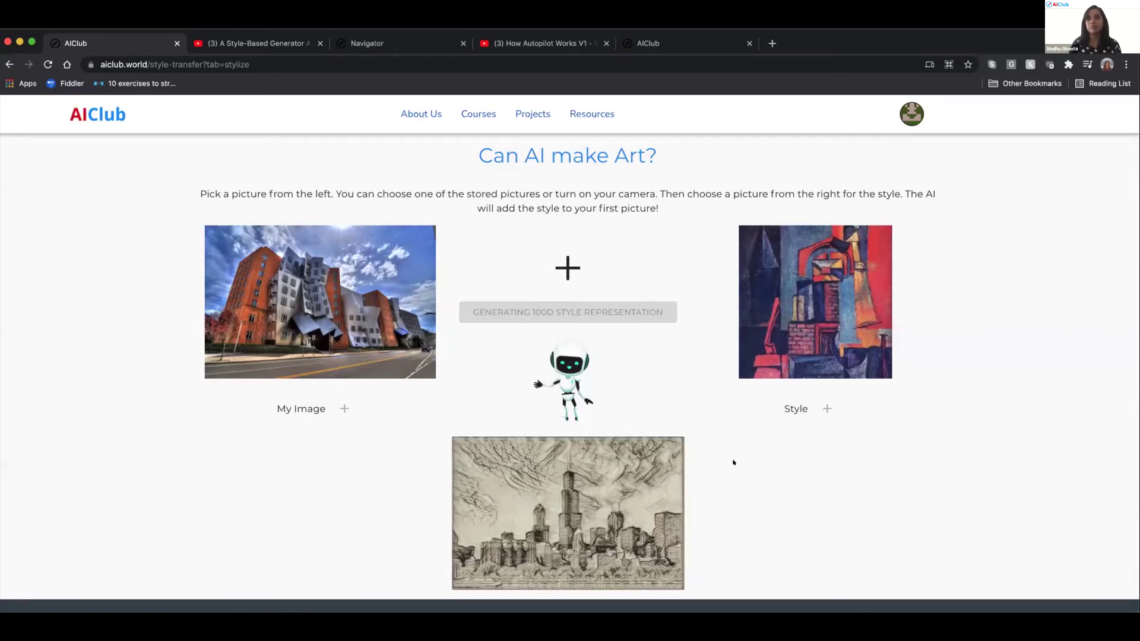
{"action": "scroll", "coordinate": [733, 462], "scroll_direction": "down", "scroll_amount": 2}
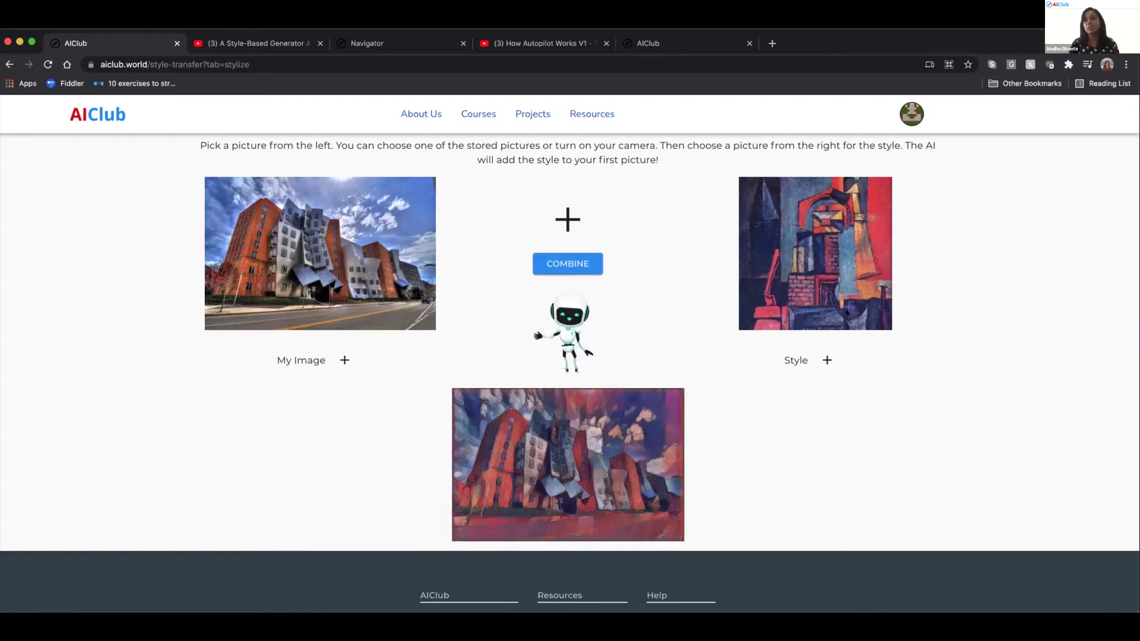
- Take a webcam snapshot as the source image and combine it with the red and blue painting style
{"action": "left_click", "coordinate": [335, 354]}
{"action": "left_click", "coordinate": [269, 245]}
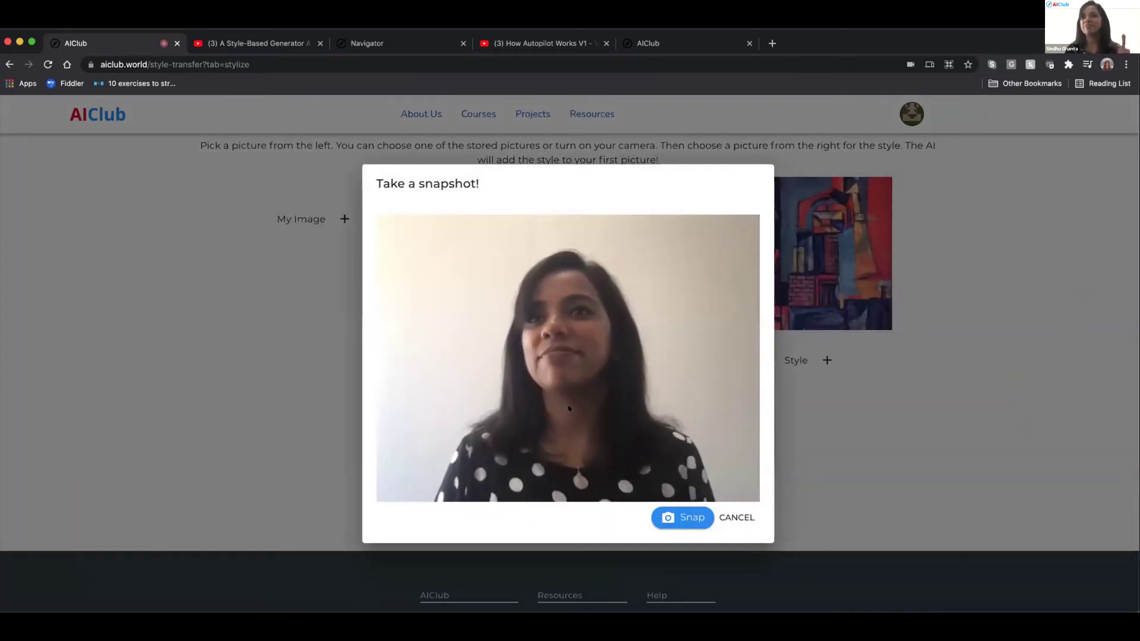
{"action": "left_click", "coordinate": [683, 517]}
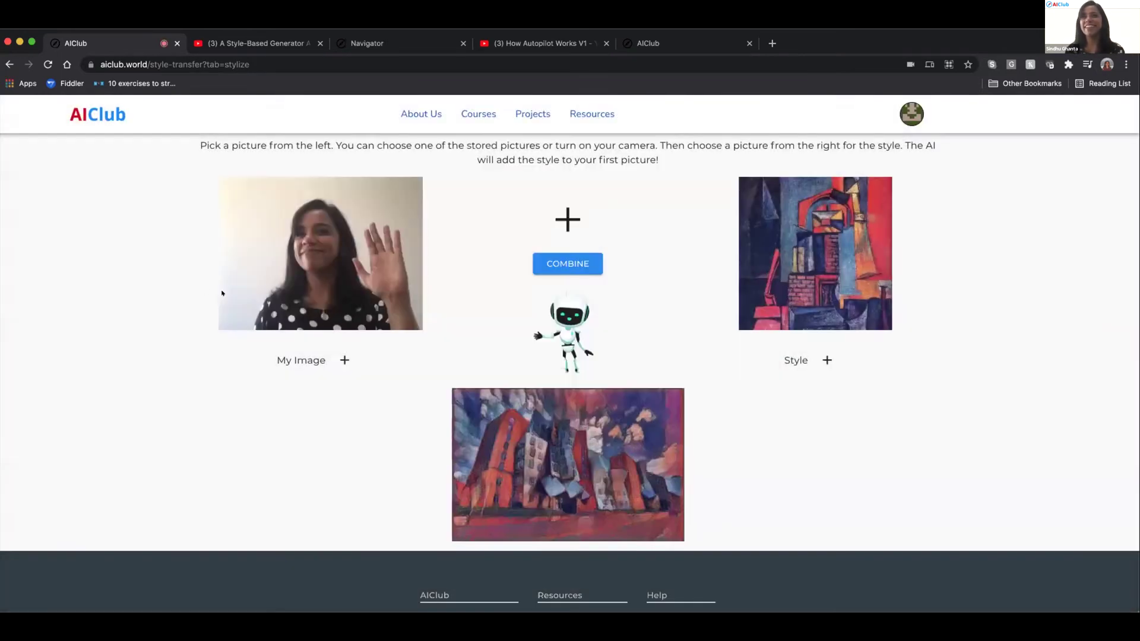
{"action": "left_click", "coordinate": [558, 262]}
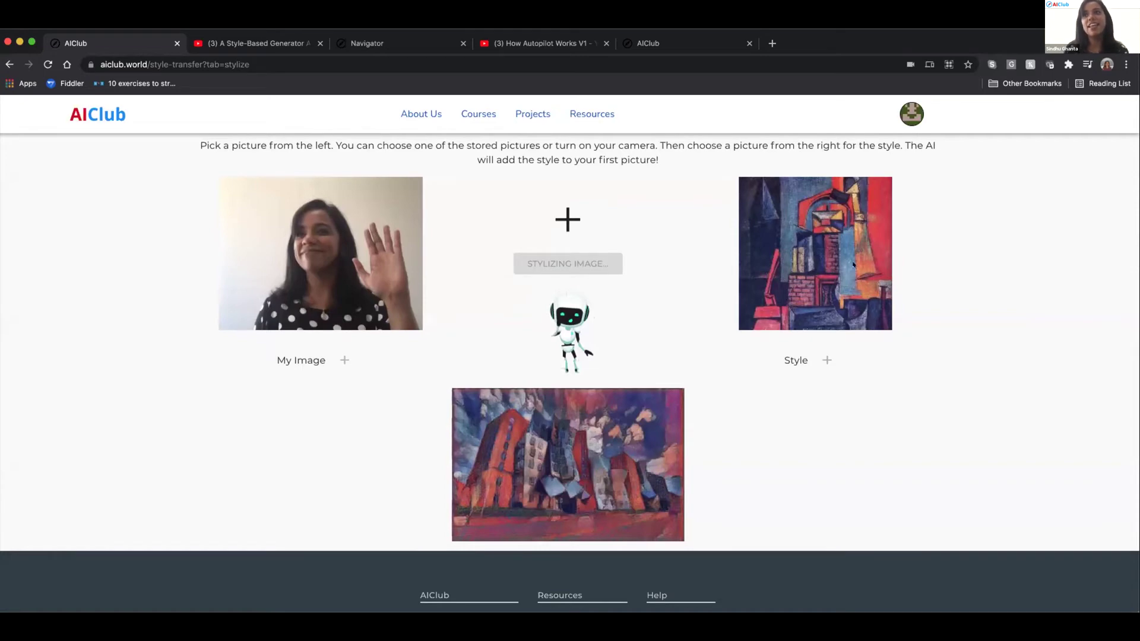
- Restyle the webcam snapshot with the multicolored abstract painting, the first stored style image
{"action": "left_click", "coordinate": [824, 359]}
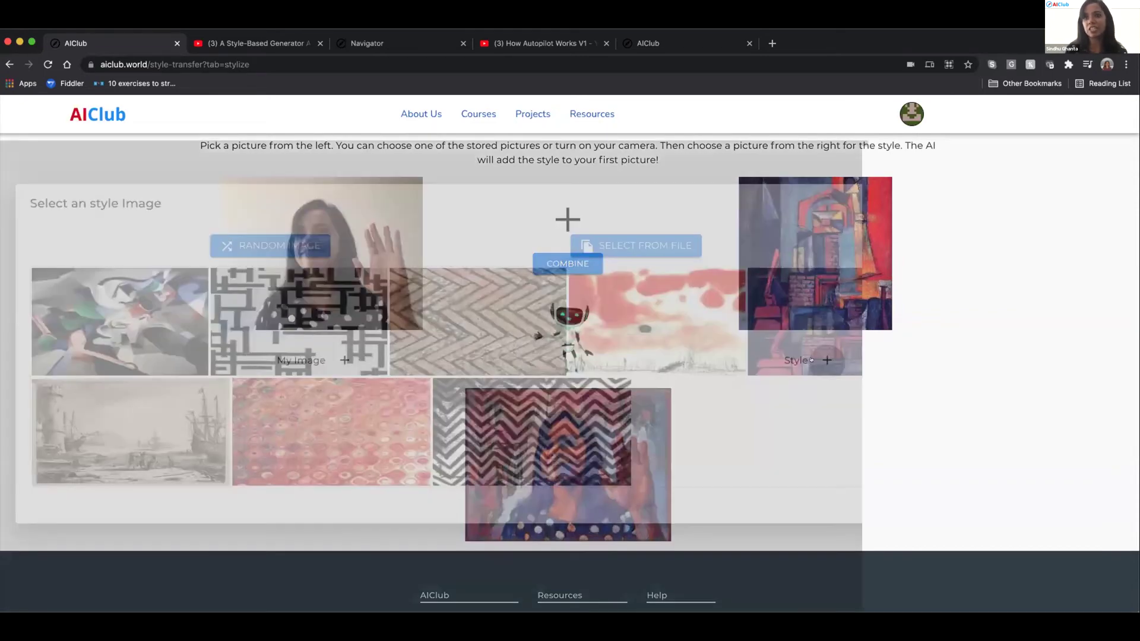
{"action": "left_click", "coordinate": [138, 318]}
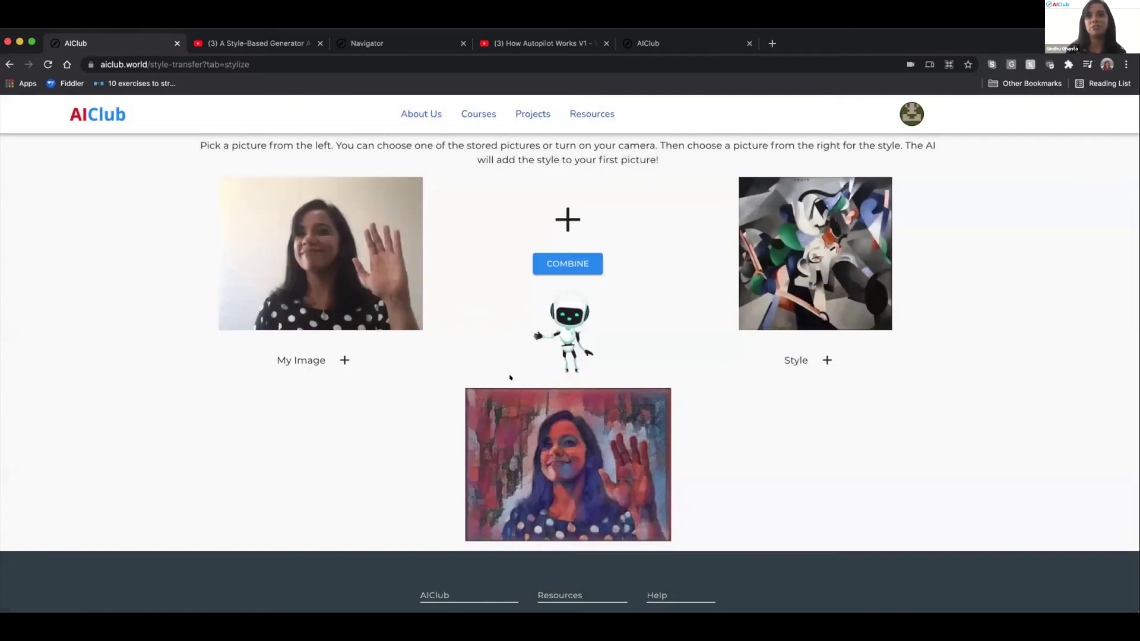
{"action": "left_click", "coordinate": [543, 267]}
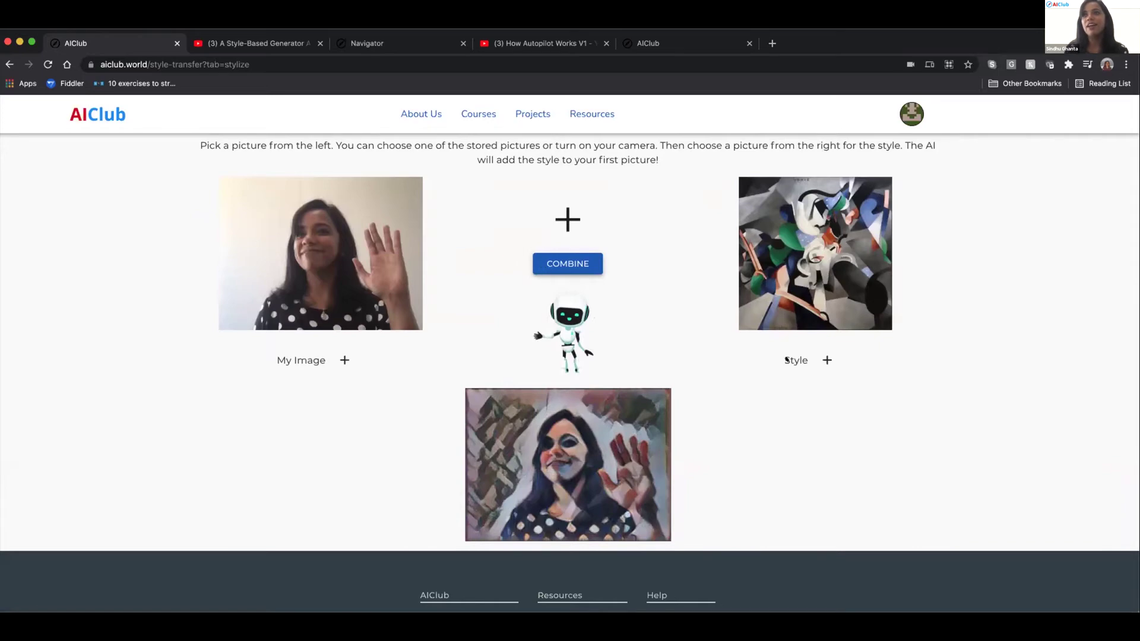
- Restyle the webcam snapshot with the style image of red blotches above sketchy black lines
{"action": "left_click", "coordinate": [820, 359]}
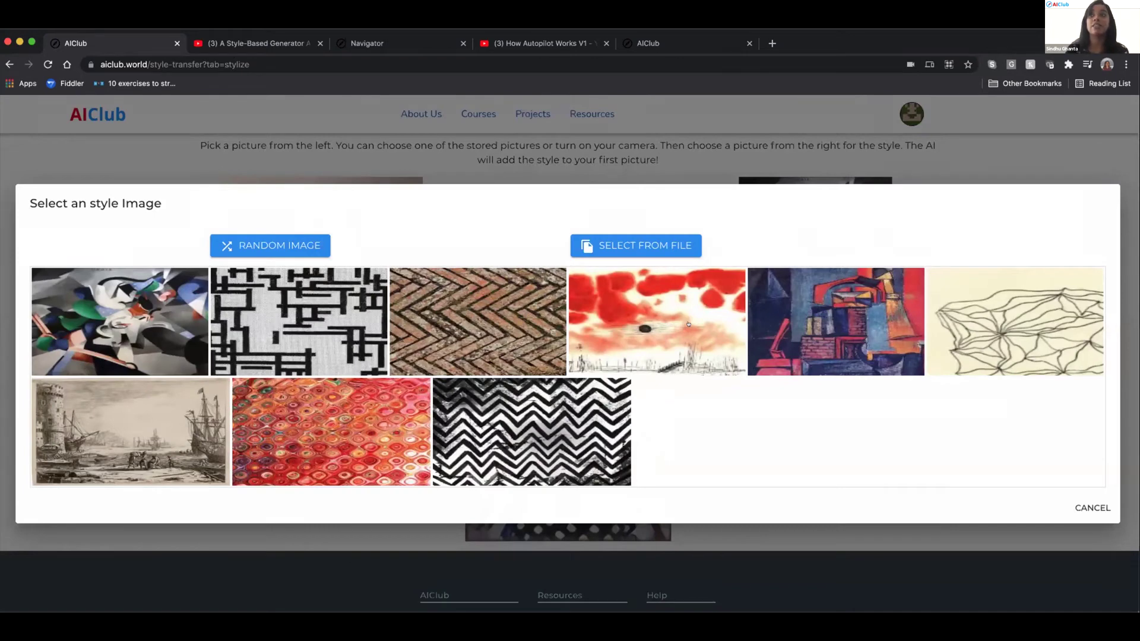
{"action": "left_click", "coordinate": [689, 323]}
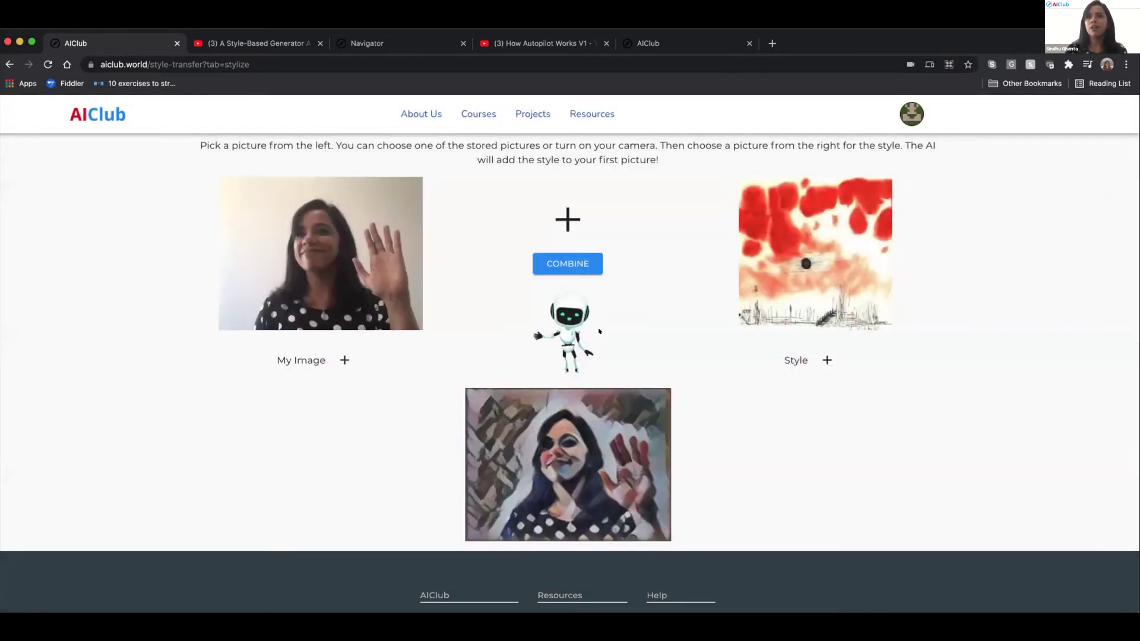
{"action": "left_click", "coordinate": [579, 265]}
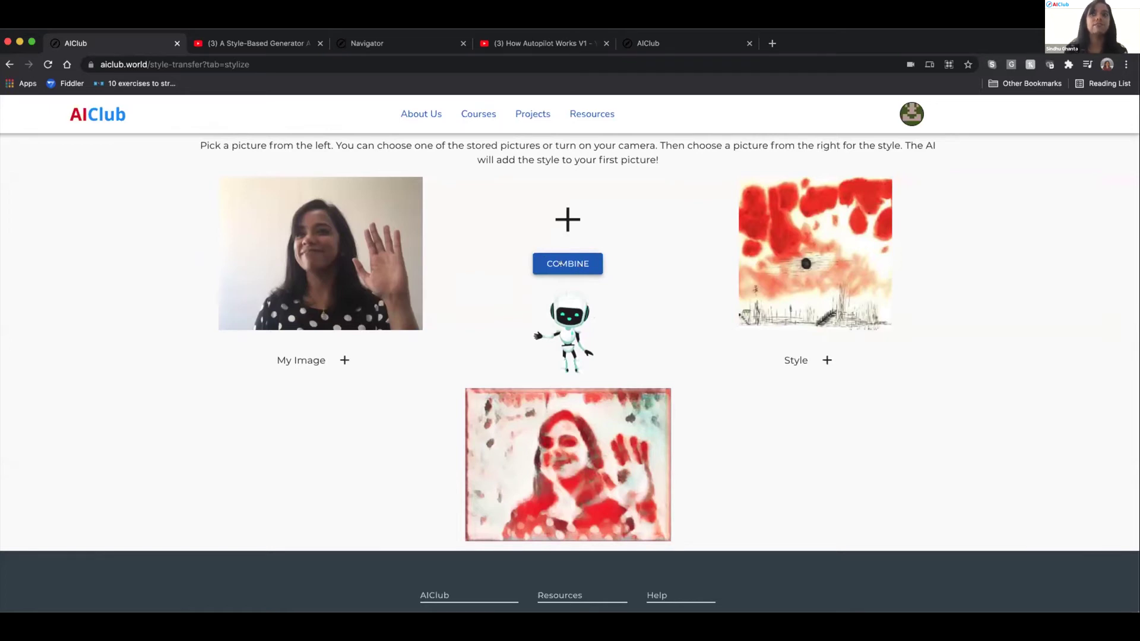
{"action": "left_click", "coordinate": [560, 264]}
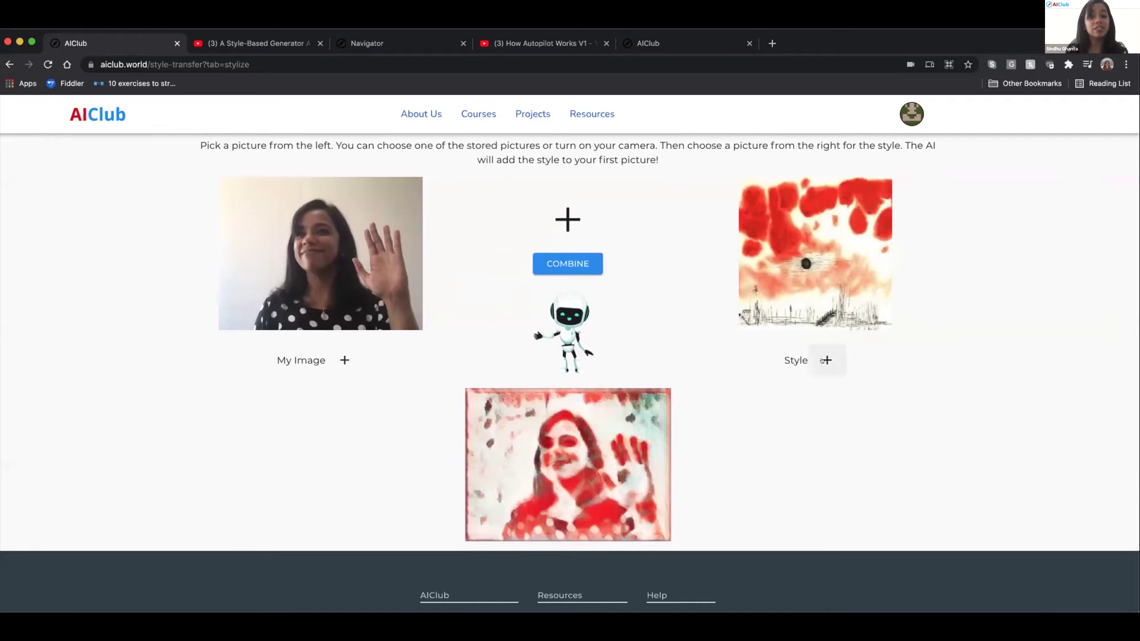
- Restyle the webcam snapshot with the etching of ships beside a stone tower
{"action": "left_click", "coordinate": [825, 360]}
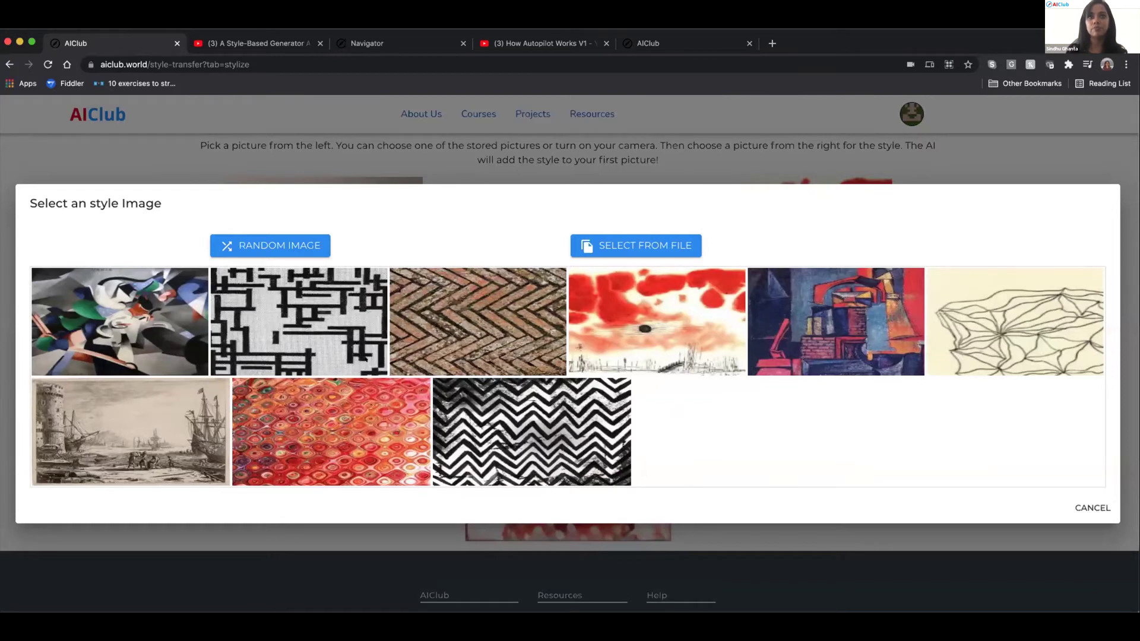
{"action": "left_click", "coordinate": [131, 432]}
{"action": "left_click", "coordinate": [562, 256]}
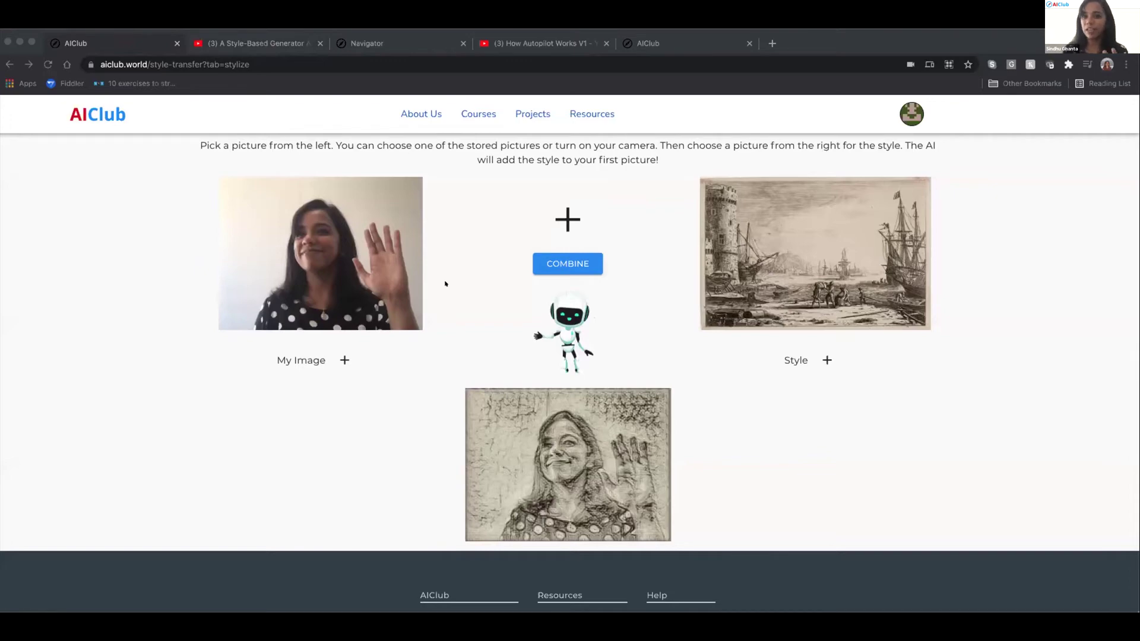
- Switch to the YouTube video A Style-Based Generator Architecture for Generative Adversarial Networks and show it full screen
{"action": "left_click", "coordinate": [272, 44]}
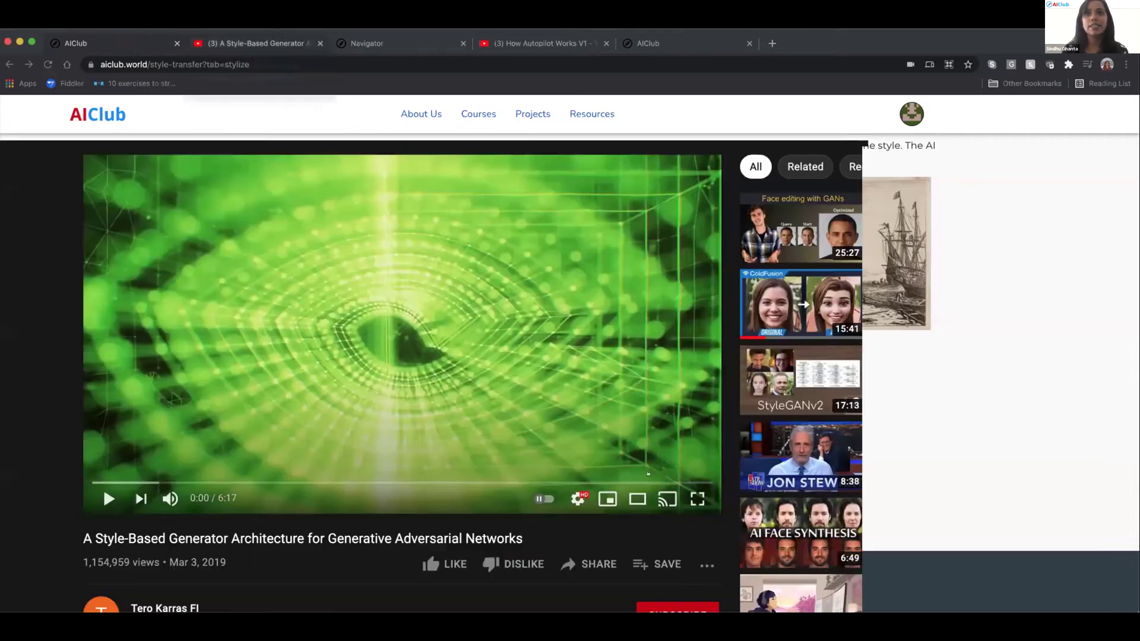
{"action": "double_click", "coordinate": [565, 358]}
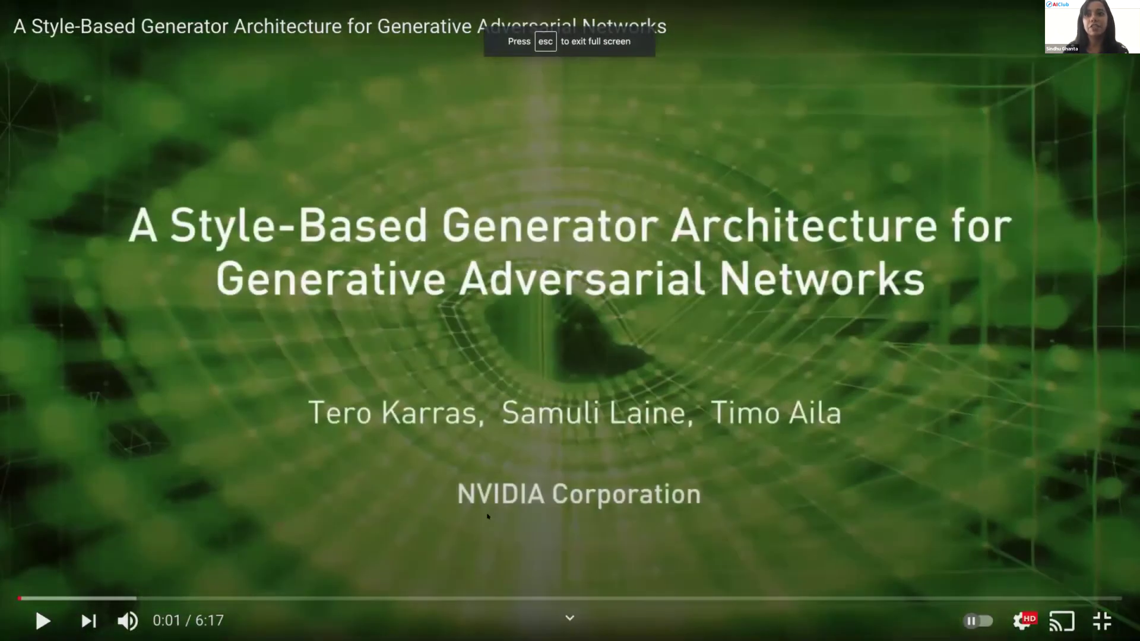
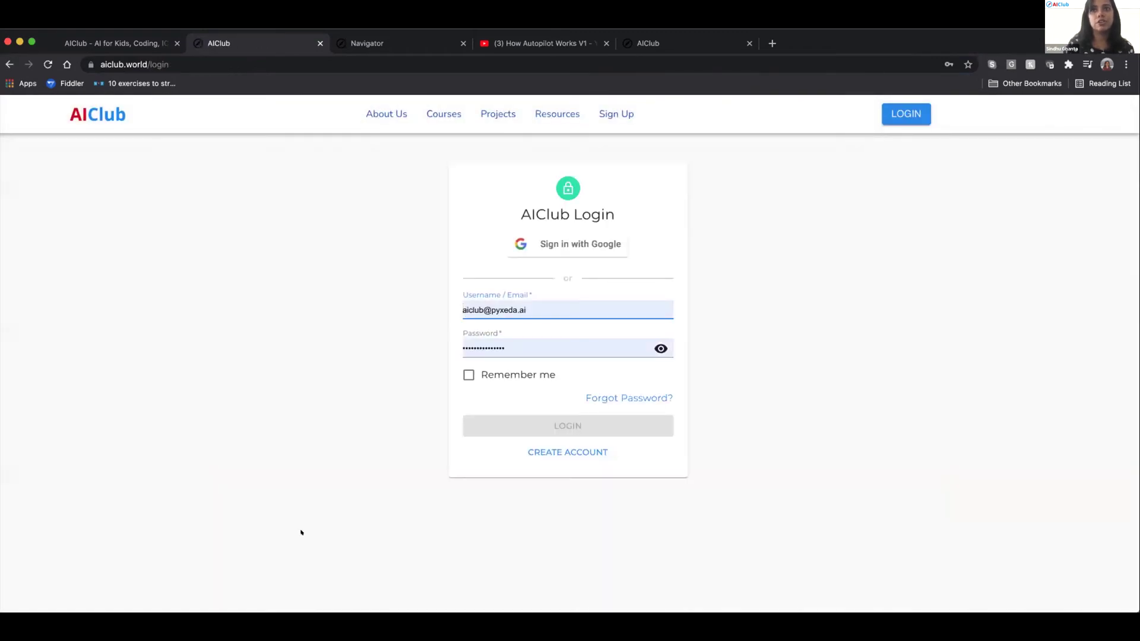
- Replace the prefilled e-mail on the AIClub login form with the account's username
{"action": "left_click", "coordinate": [564, 244]}
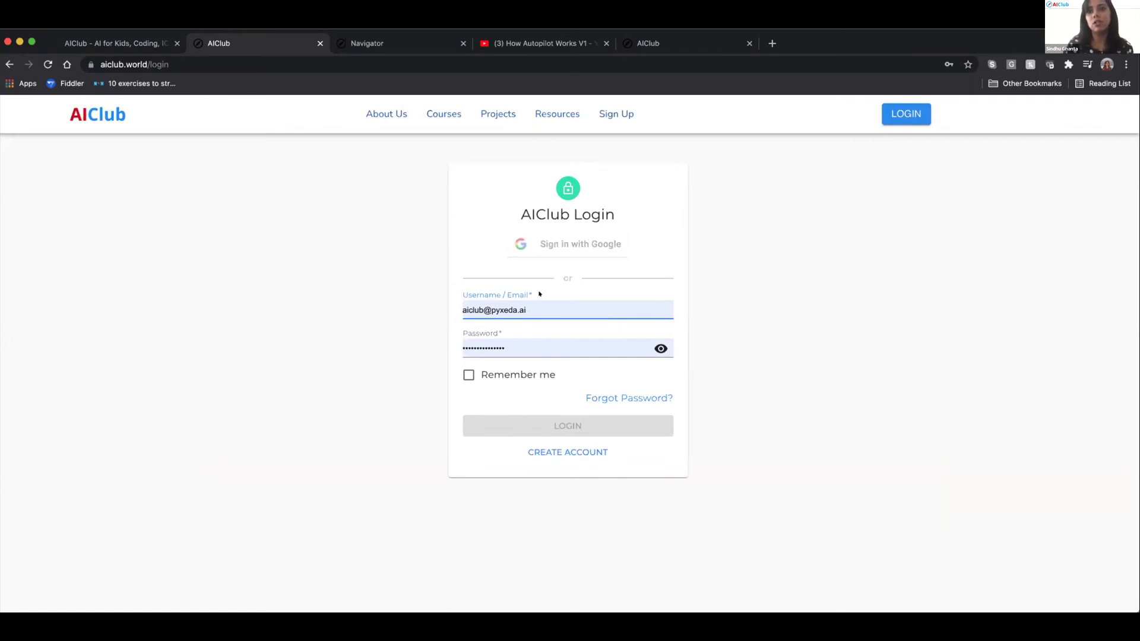
{"action": "left_click_drag", "start_coordinate": [531, 302], "coordinate": [453, 309]}
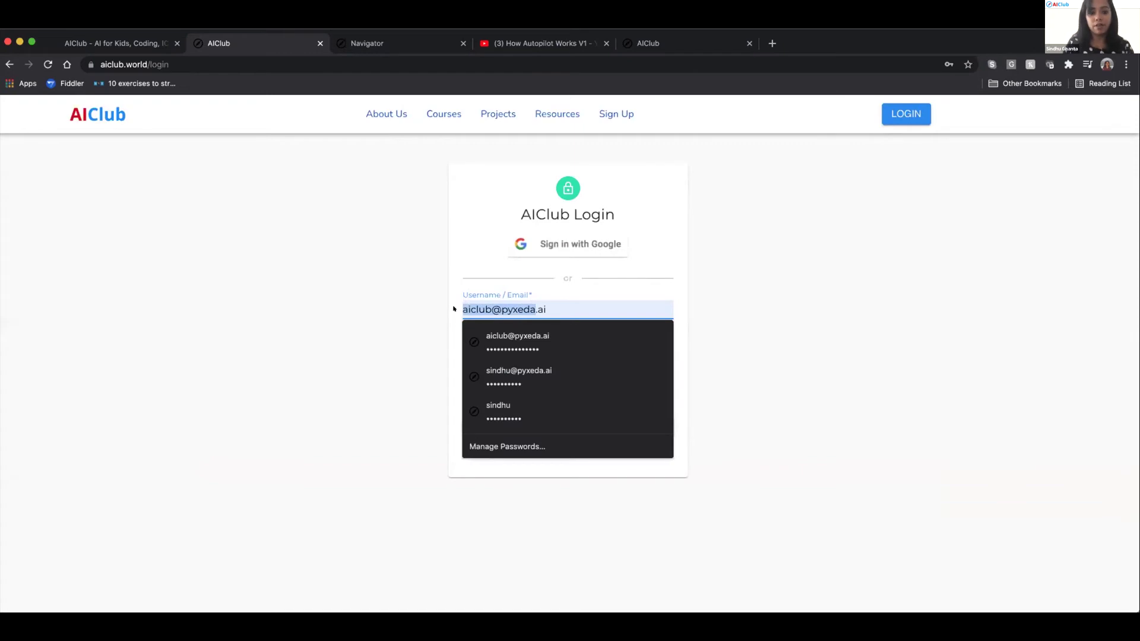
{"action": "left_click_drag", "start_coordinate": [538, 302], "coordinate": [461, 309]}
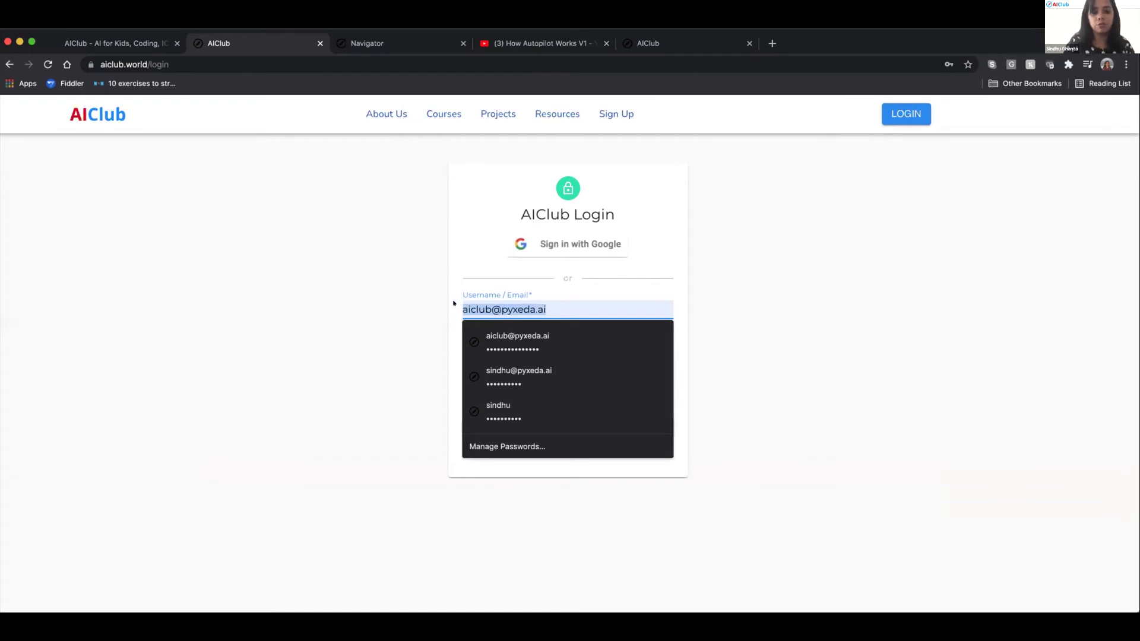
{"action": "type", "text": "SIndhu"}
{"action": "key", "text": "BackSpace"}
{"action": "key", "text": "BackSpace"}
{"action": "key", "text": "BackSpace"}
{"action": "key", "text": "BackSpace"}
{"action": "key", "text": "BackSpace"}
{"action": "type", "text": "indhu"}
{"action": "left_click", "coordinate": [376, 338]}
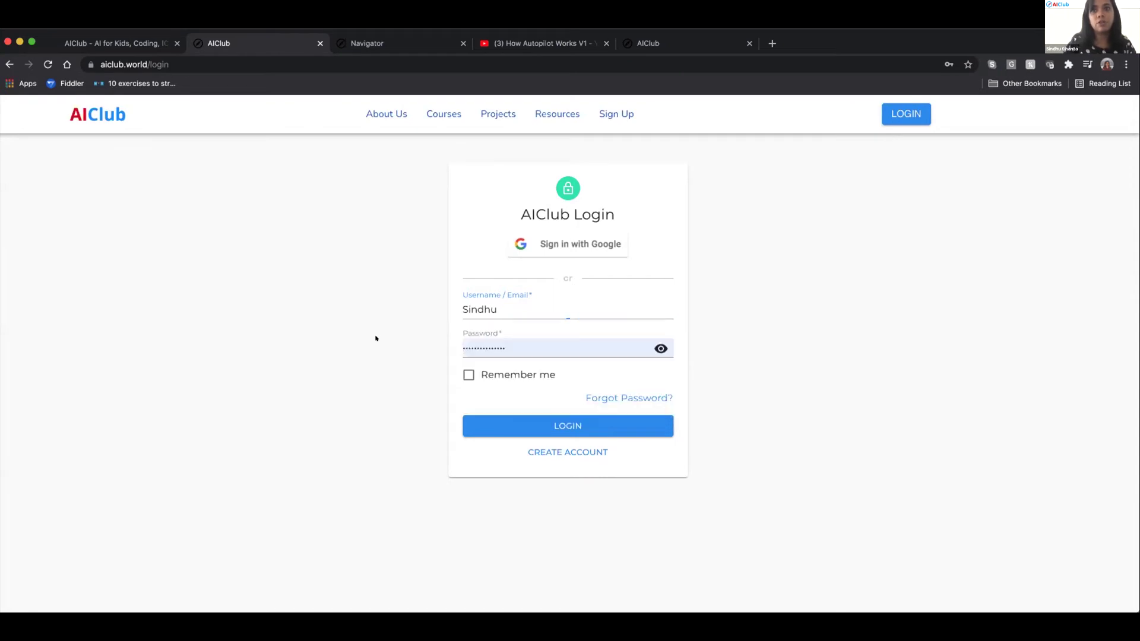
- Replace the prefilled password with the account password and log in to AIClub
{"action": "left_click", "coordinate": [506, 348]}
{"action": "left_click_drag", "start_coordinate": [505, 348], "coordinate": [463, 342]}
{"action": "key", "text": "BackSpace"}
{"action": "type", "text": "•••••"}
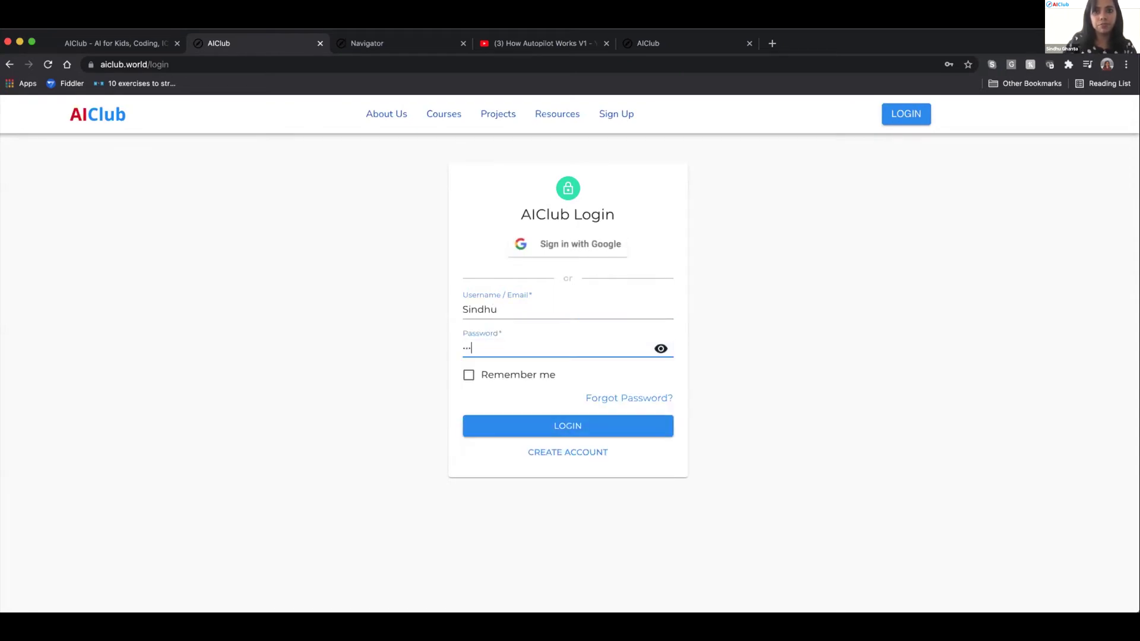
{"action": "type", "text": "•••••"}
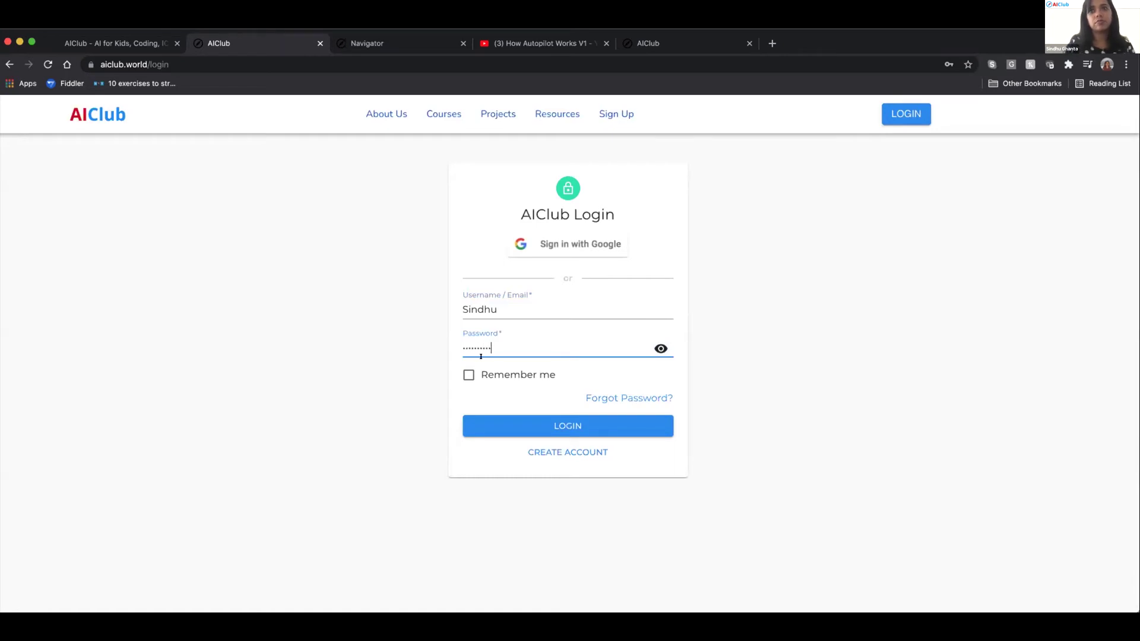
{"action": "left_click", "coordinate": [504, 418]}
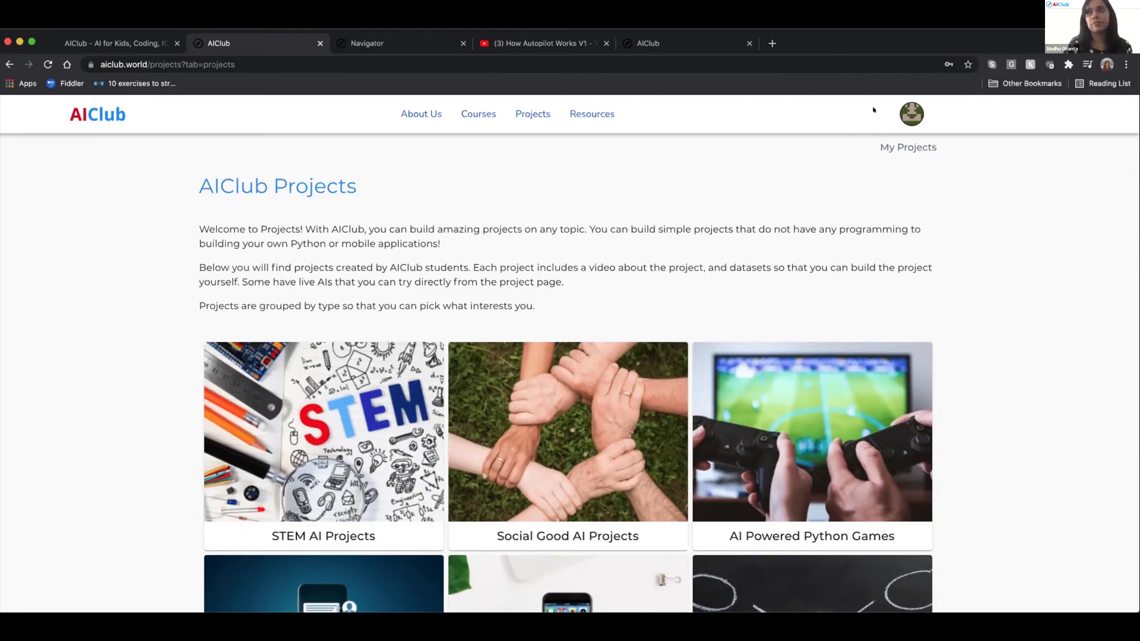
- Show the AIClub account options that include Go to Navigator, and switch to the Pyxeda Navigator start page
{"action": "left_click", "coordinate": [911, 114]}
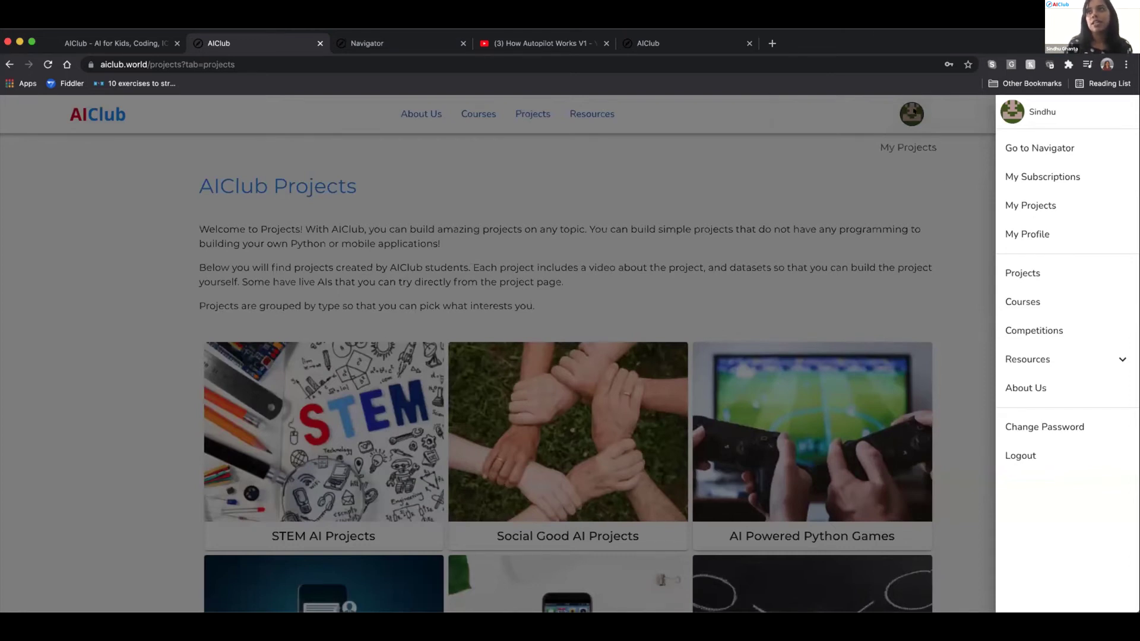
{"action": "left_click", "coordinate": [897, 110]}
{"action": "left_click", "coordinate": [911, 114]}
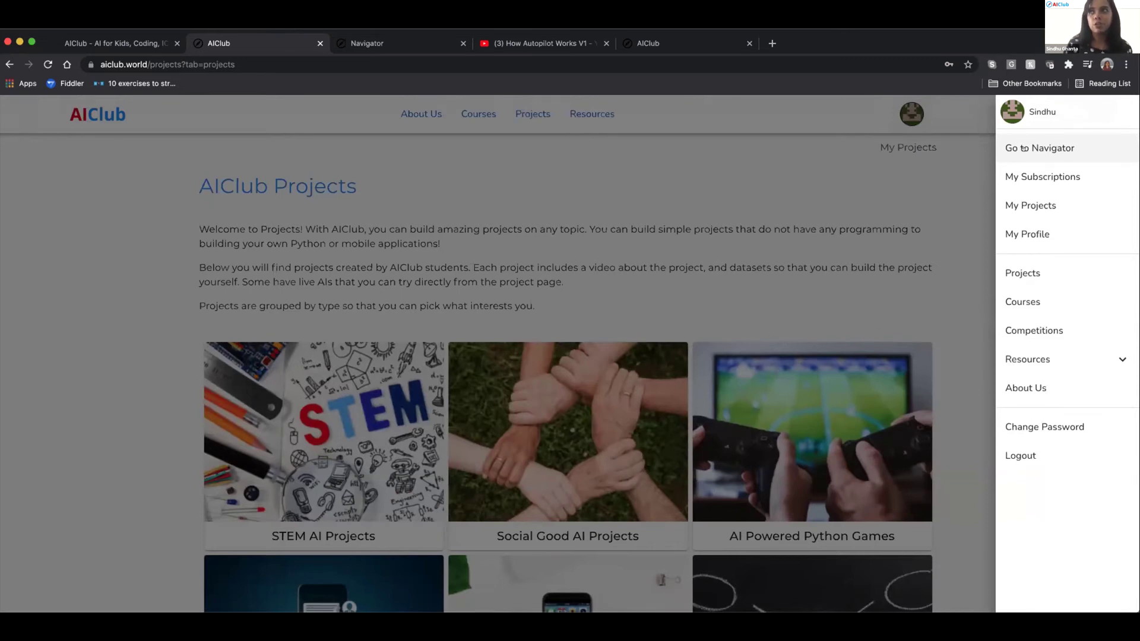
{"action": "left_click", "coordinate": [367, 44]}
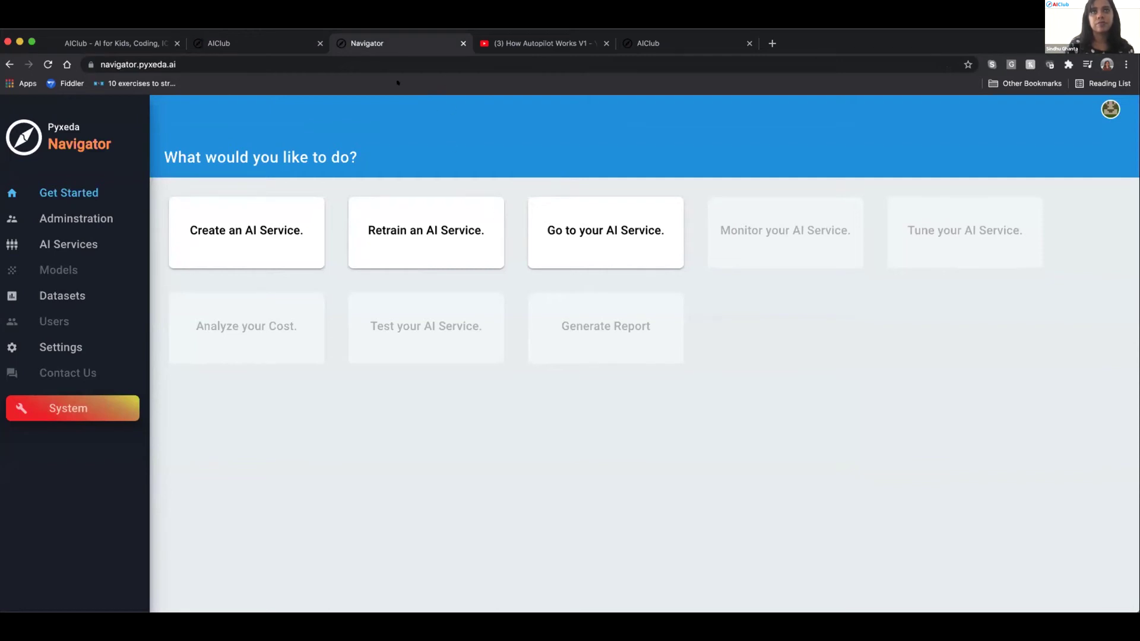
{"action": "left_click", "coordinate": [254, 43]}
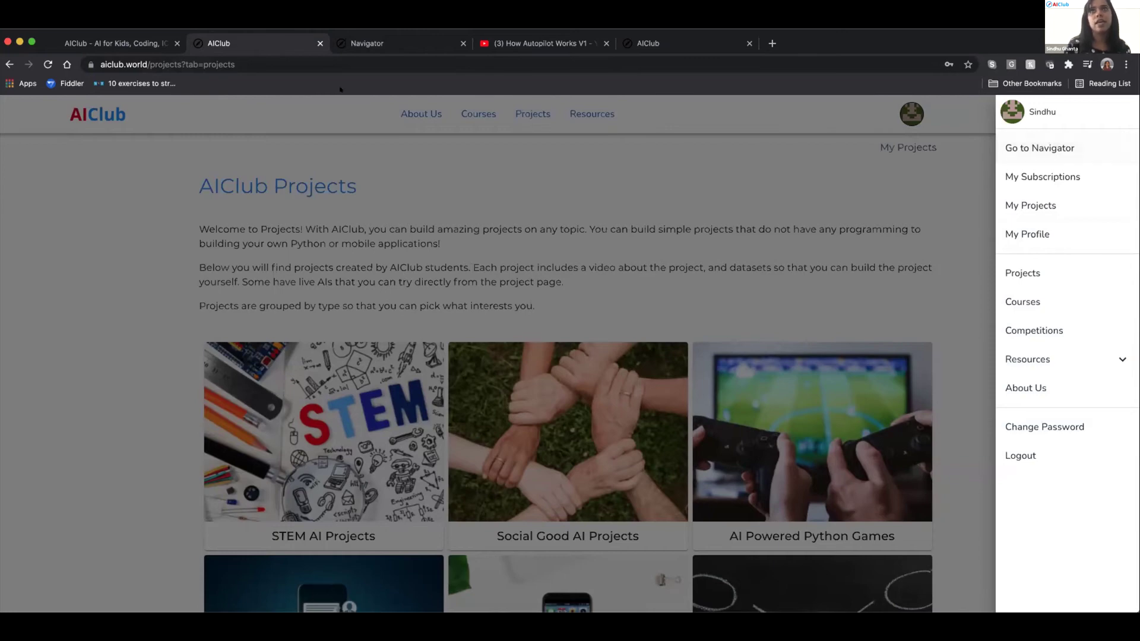
{"action": "left_click", "coordinate": [372, 44]}
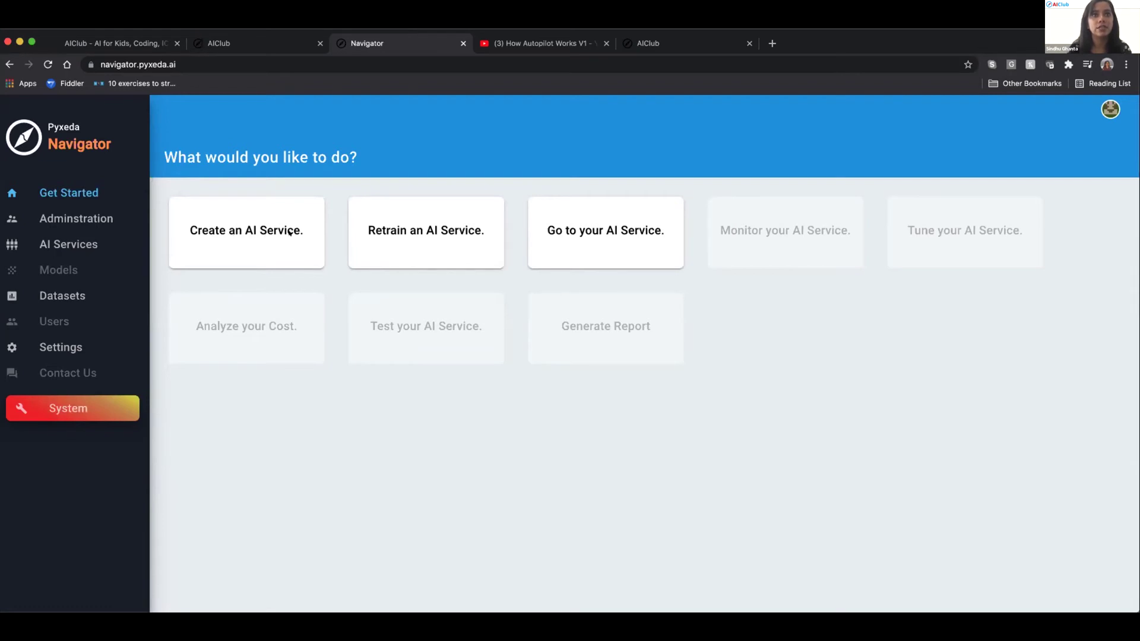
- Create a new AI service named "happy sad detector" without using Pyxeda Sheets
{"action": "left_click", "coordinate": [260, 244]}
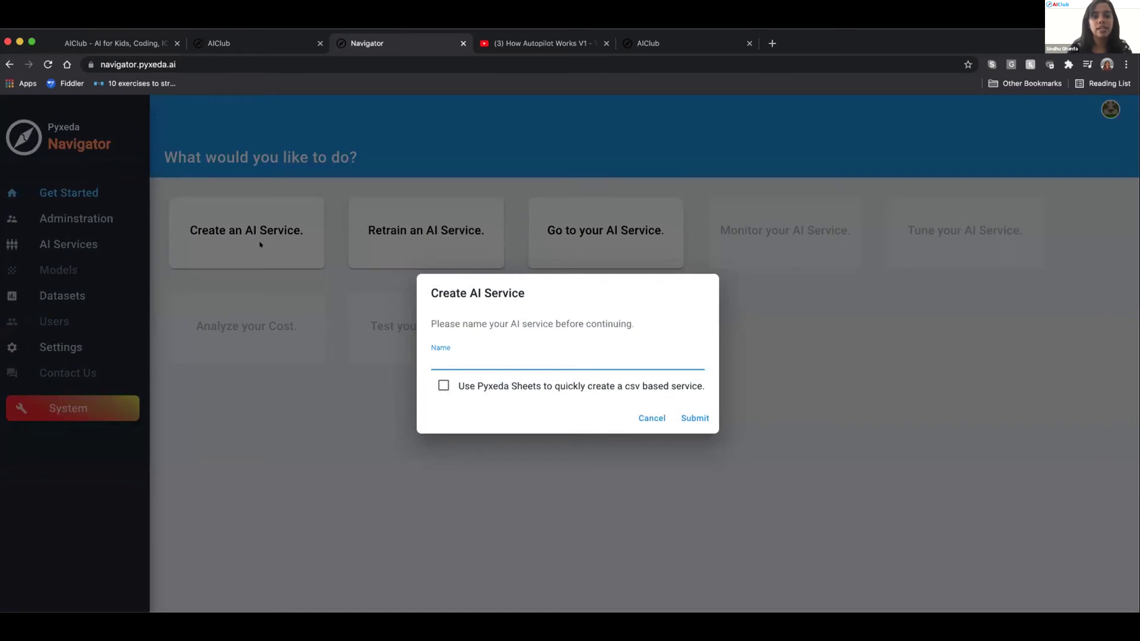
{"action": "type", "text": "happy s"}
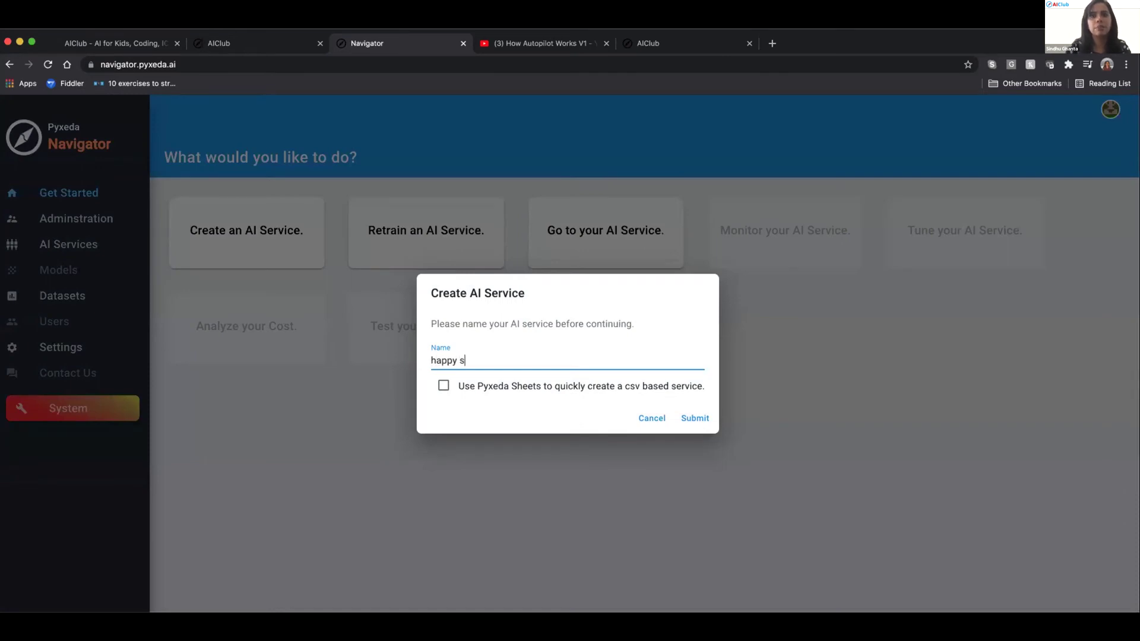
{"action": "type", "text": "ad detector"}
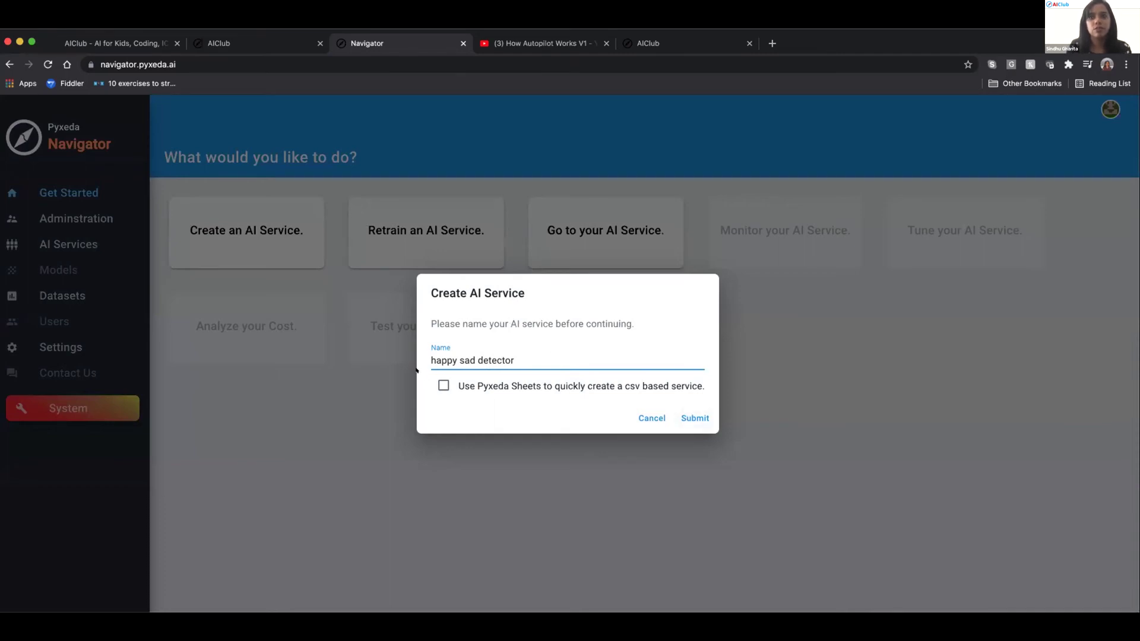
{"action": "left_click", "coordinate": [693, 416]}
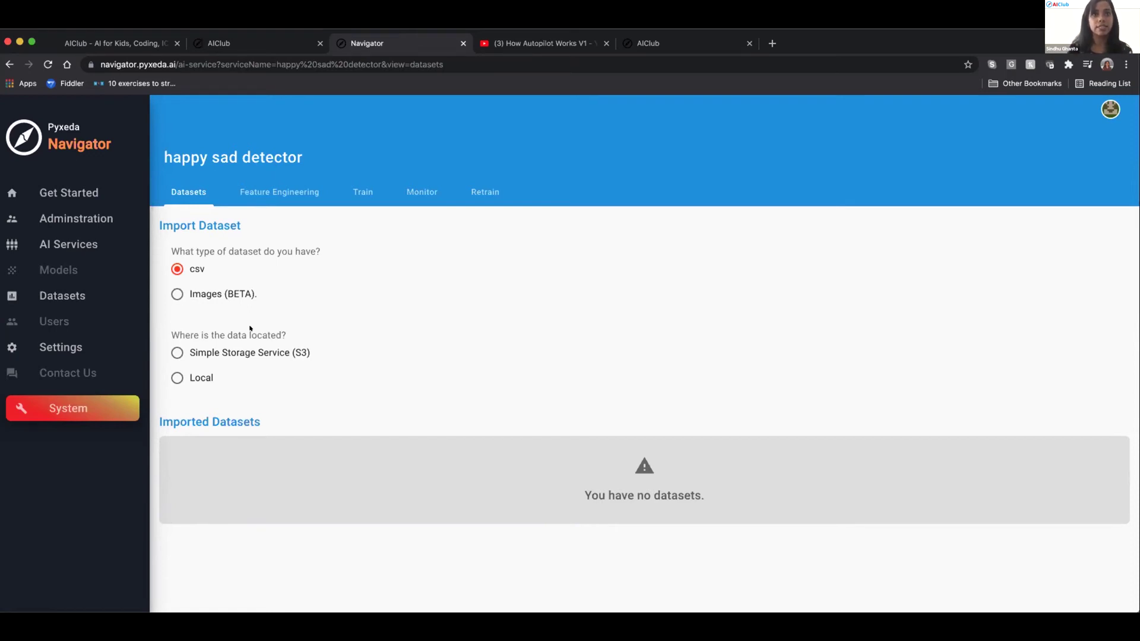
- Choose mood_project_3.csv from the AIClub Datasets folder in Simple Storage Service (S3) as the service's csv dataset
{"action": "left_click", "coordinate": [169, 351]}
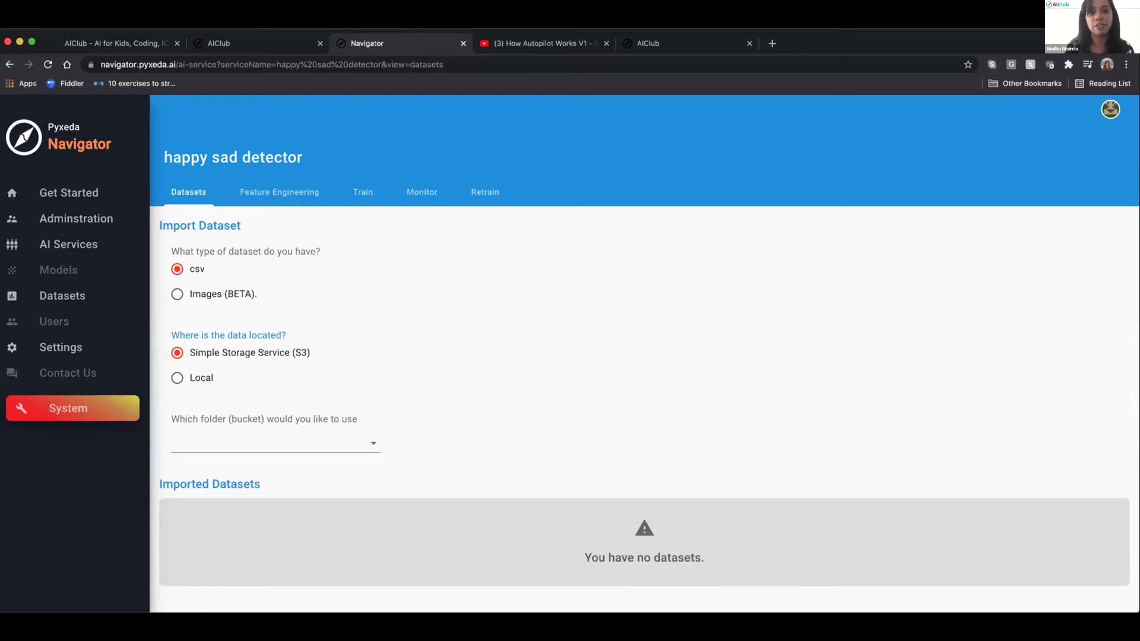
{"action": "left_click", "coordinate": [229, 443]}
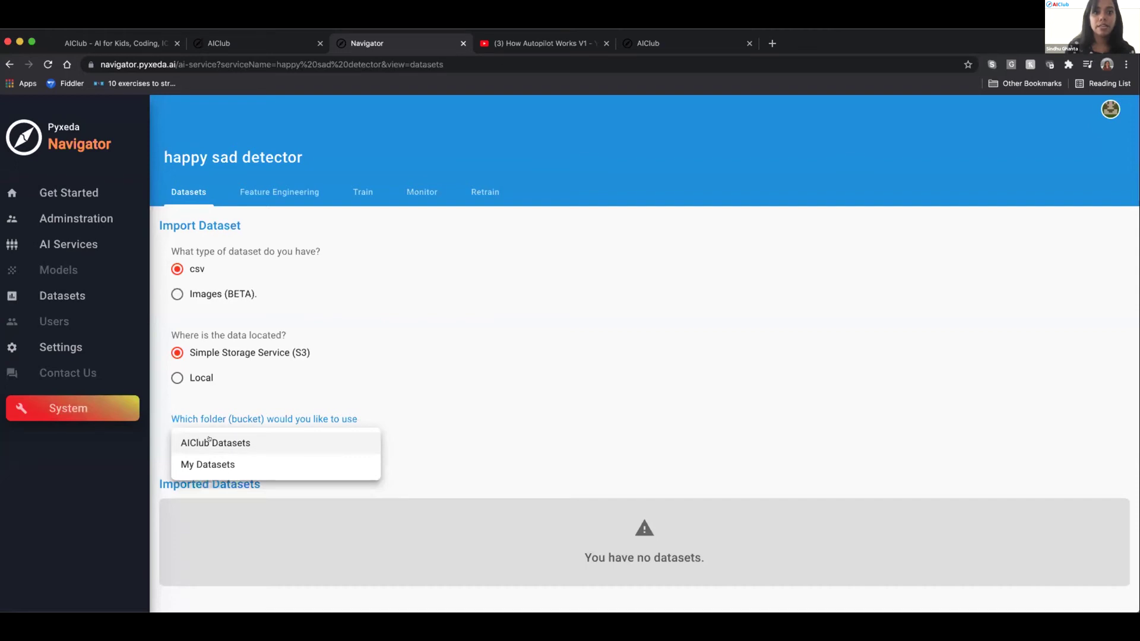
{"action": "left_click", "coordinate": [209, 443]}
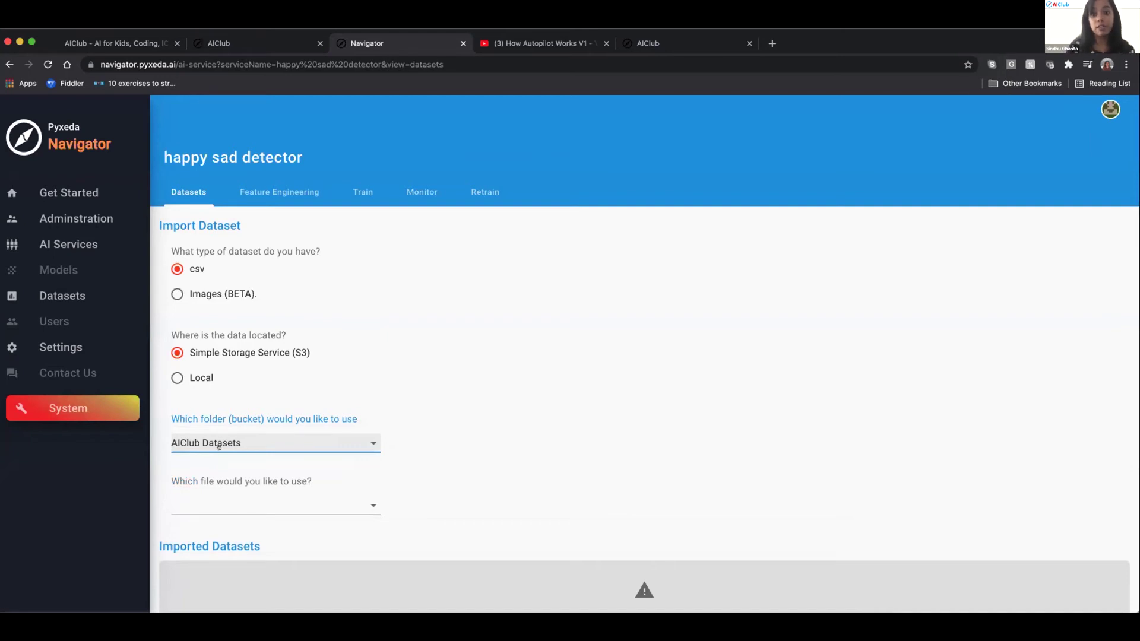
{"action": "left_click", "coordinate": [233, 505]}
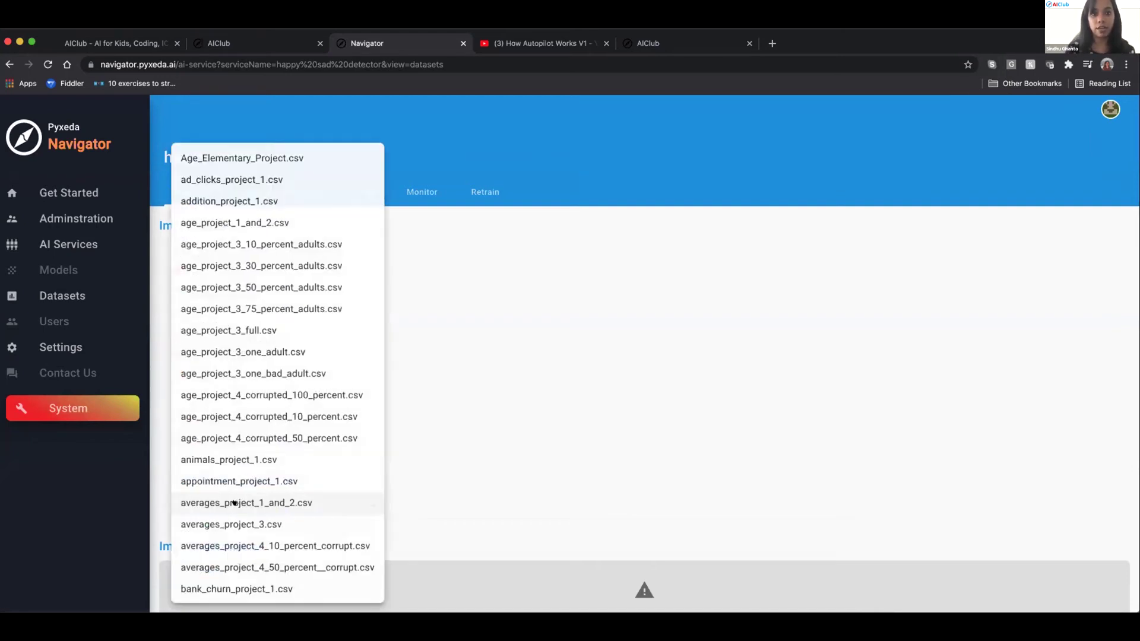
{"action": "scroll", "coordinate": [235, 503], "scroll_direction": "down", "scroll_amount": 10}
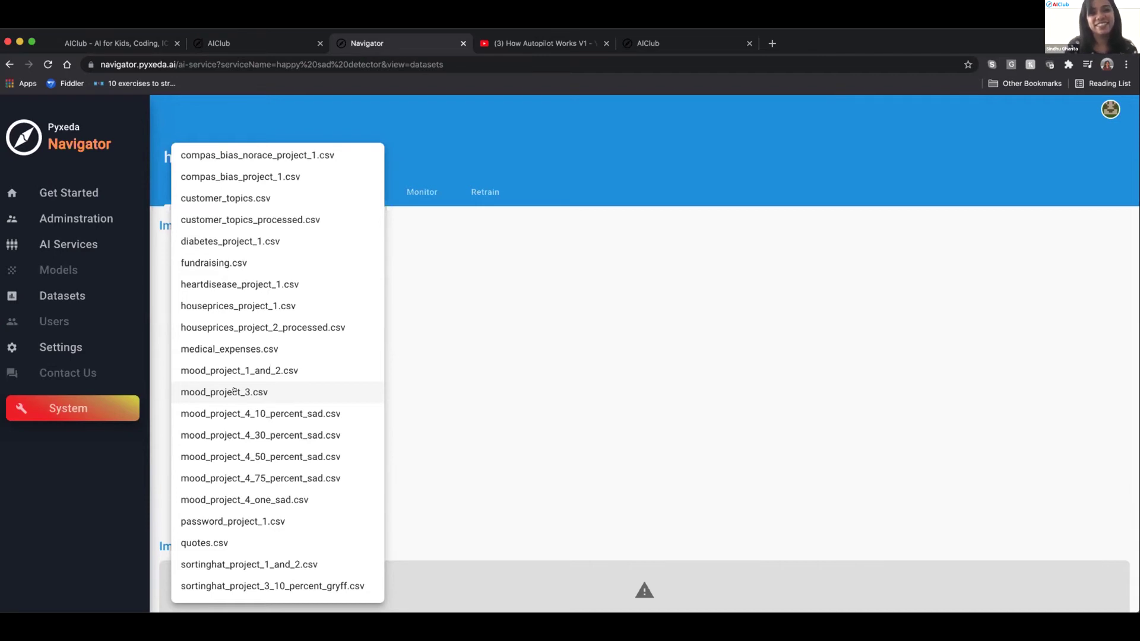
{"action": "left_click", "coordinate": [233, 391]}
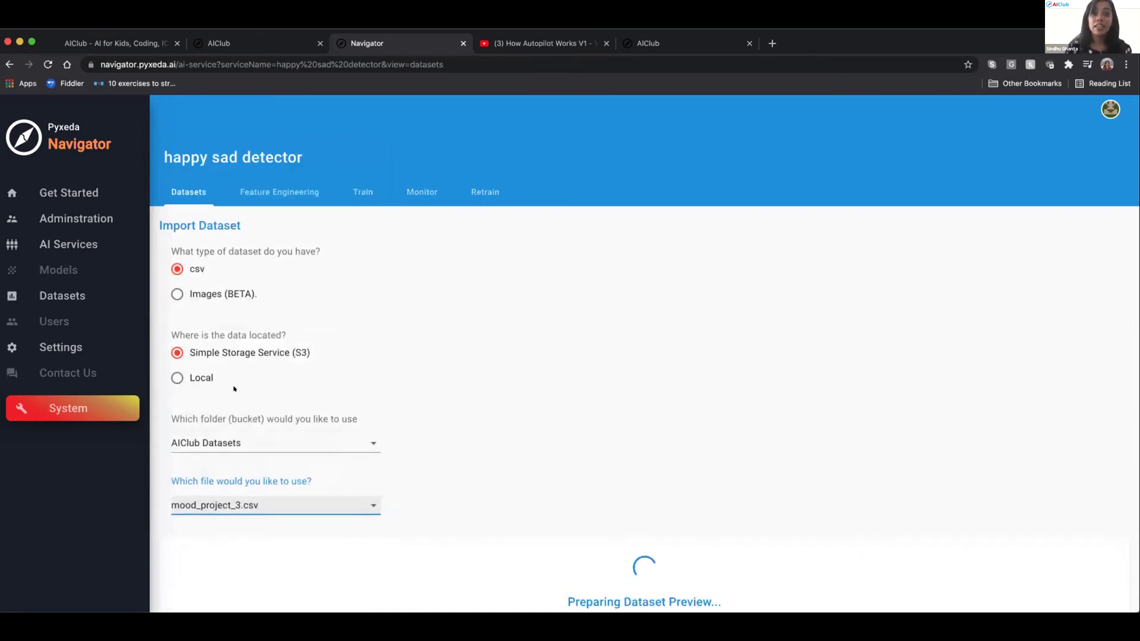
- Check the feeling and sentence columns in the dataset preview and import mood_project_3.csv into the service
{"action": "scroll", "coordinate": [234, 389], "scroll_direction": "down", "scroll_amount": 3}
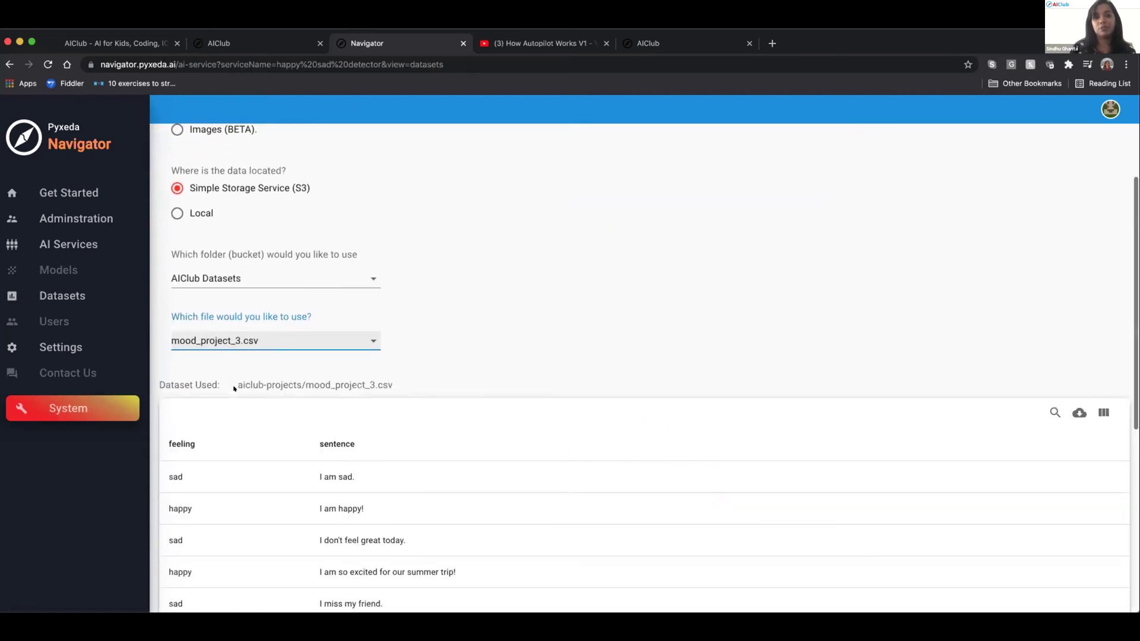
{"action": "scroll", "coordinate": [234, 389], "scroll_direction": "down", "scroll_amount": 1}
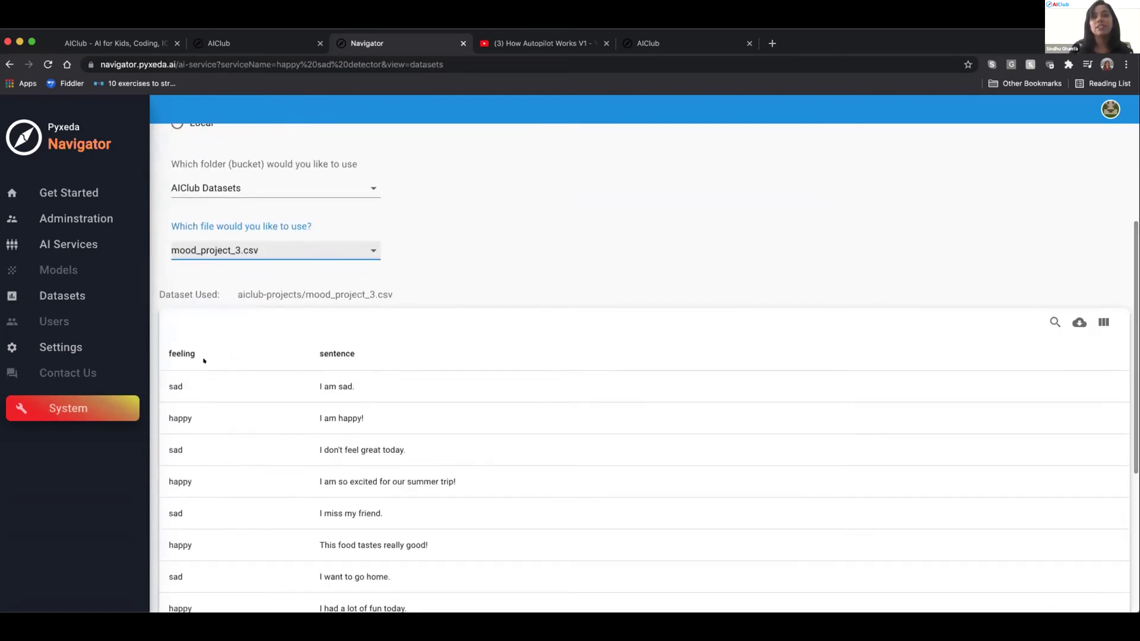
{"action": "scroll", "coordinate": [367, 408], "scroll_direction": "down", "scroll_amount": 3}
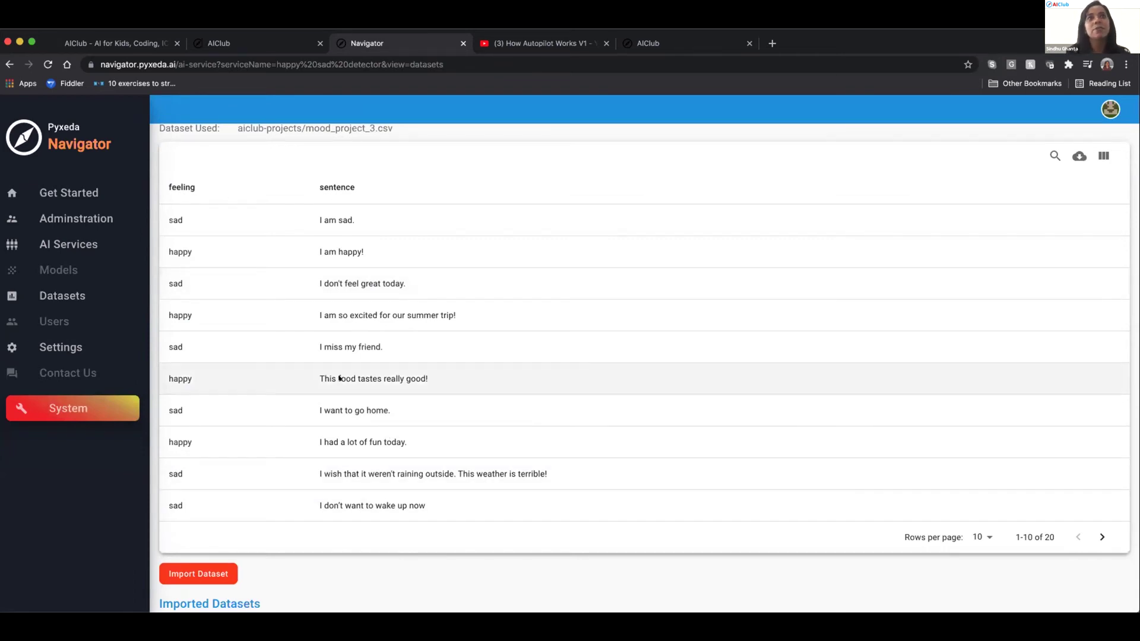
{"action": "scroll", "coordinate": [340, 378], "scroll_direction": "up", "scroll_amount": 3}
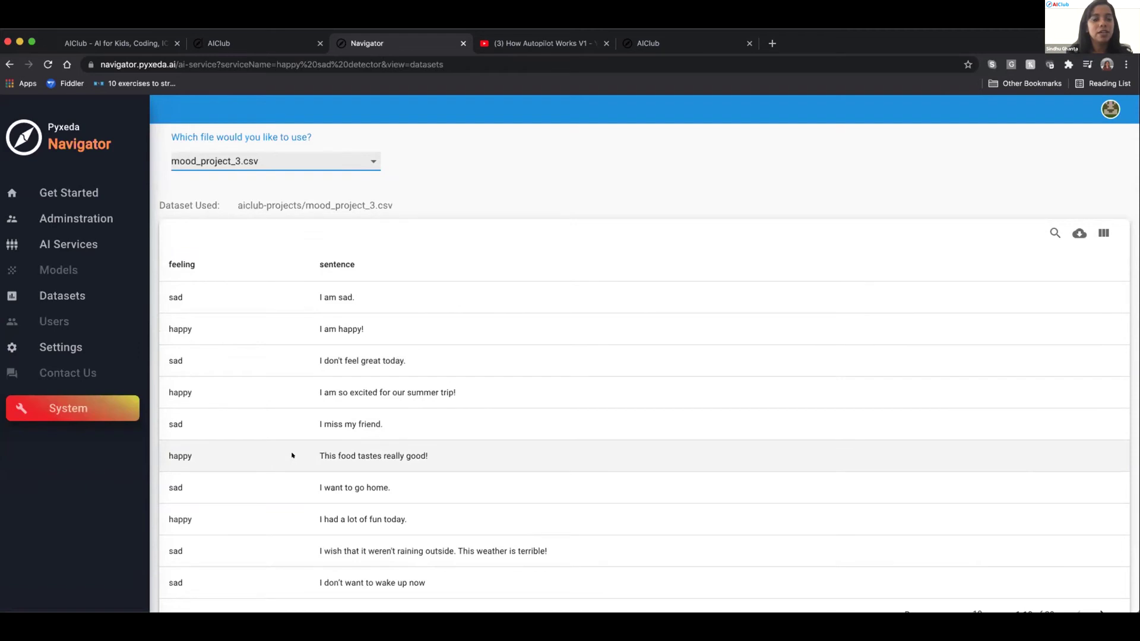
{"action": "scroll", "coordinate": [292, 456], "scroll_direction": "down", "scroll_amount": 5}
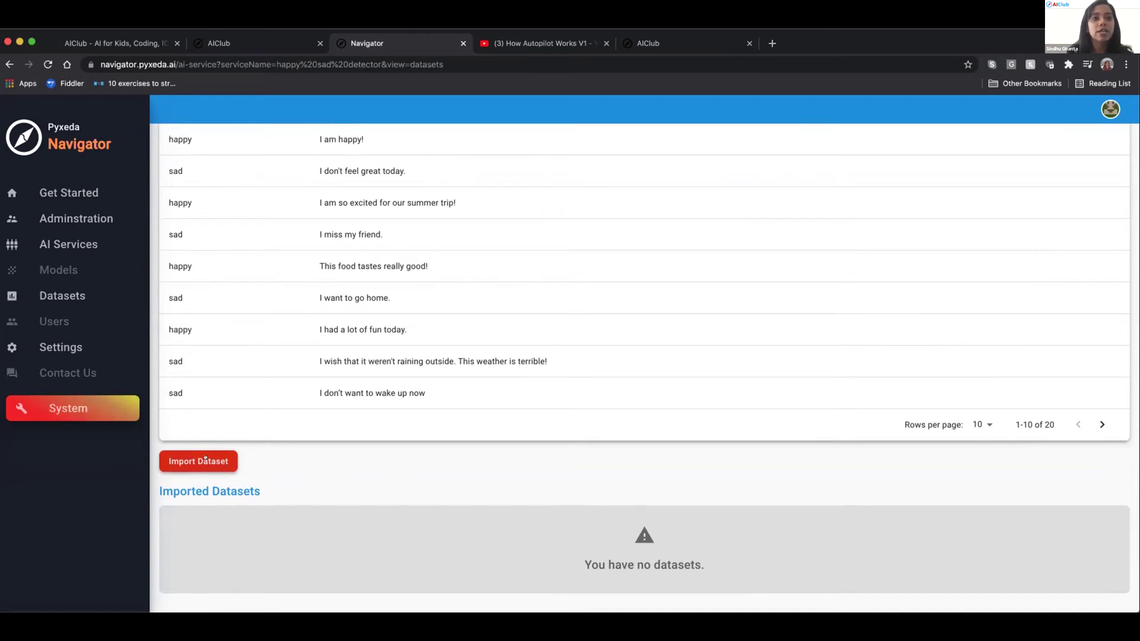
{"action": "left_click", "coordinate": [204, 460]}
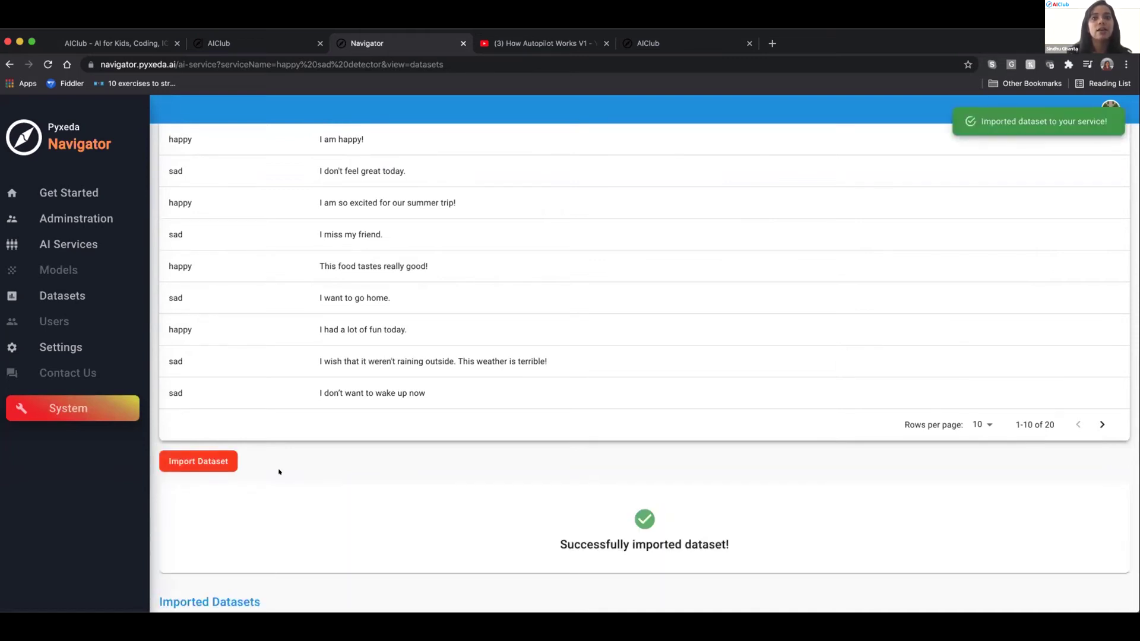
- Examine the example sentences with their feeling labels and the entry in the list of imported datasets
{"action": "scroll", "coordinate": [279, 472], "scroll_direction": "up", "scroll_amount": 2}
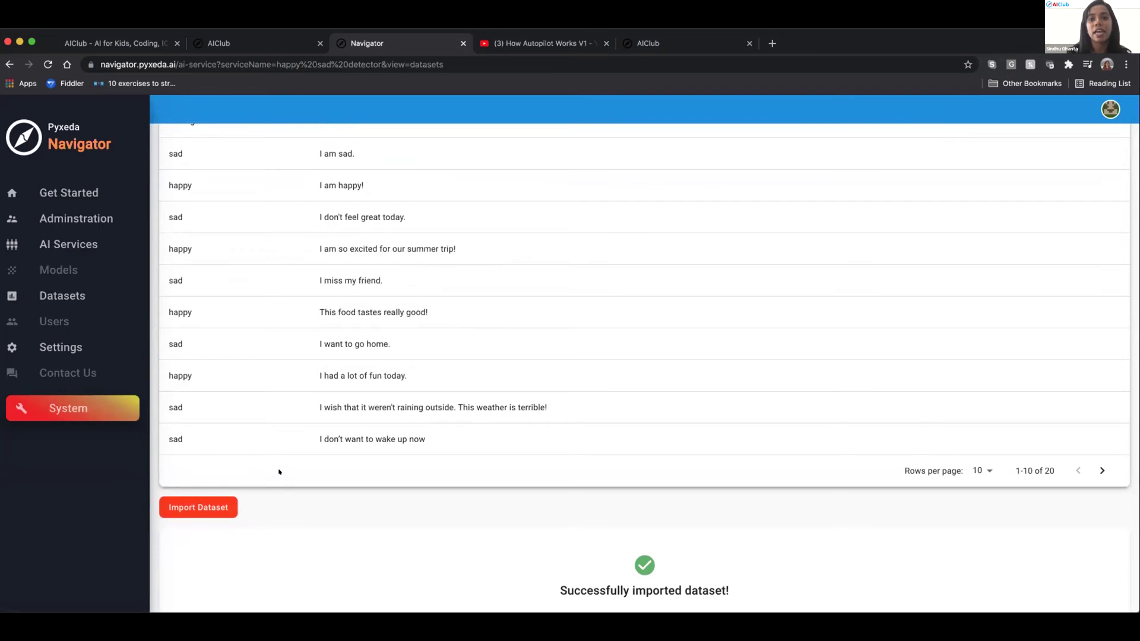
{"action": "scroll", "coordinate": [280, 472], "scroll_direction": "up", "scroll_amount": 5}
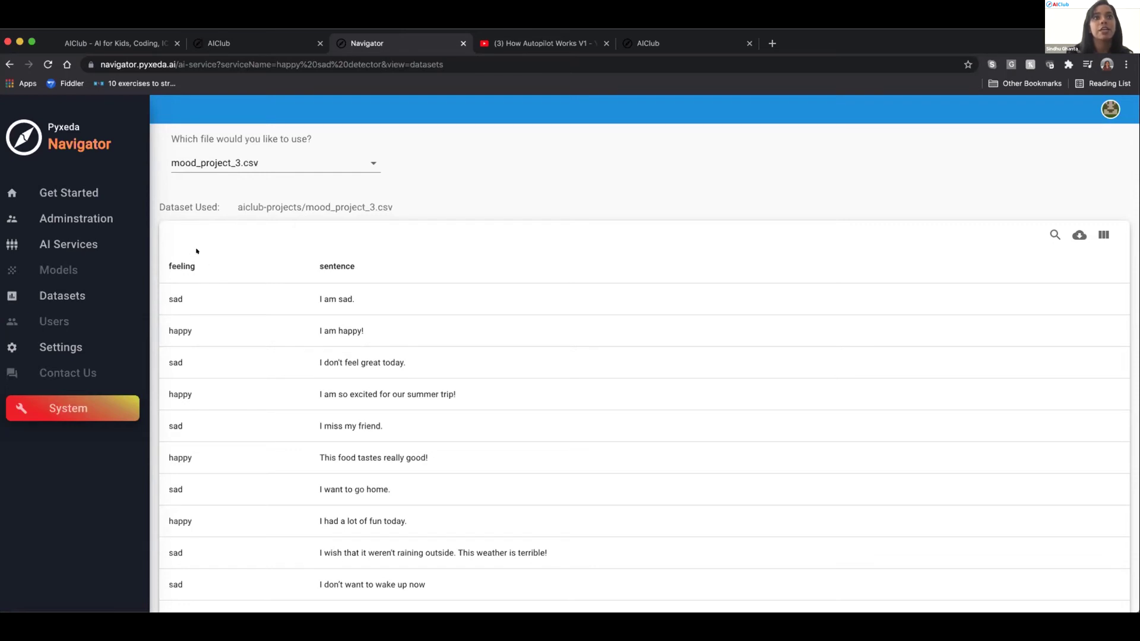
{"action": "scroll", "coordinate": [186, 335], "scroll_direction": "down", "scroll_amount": 2}
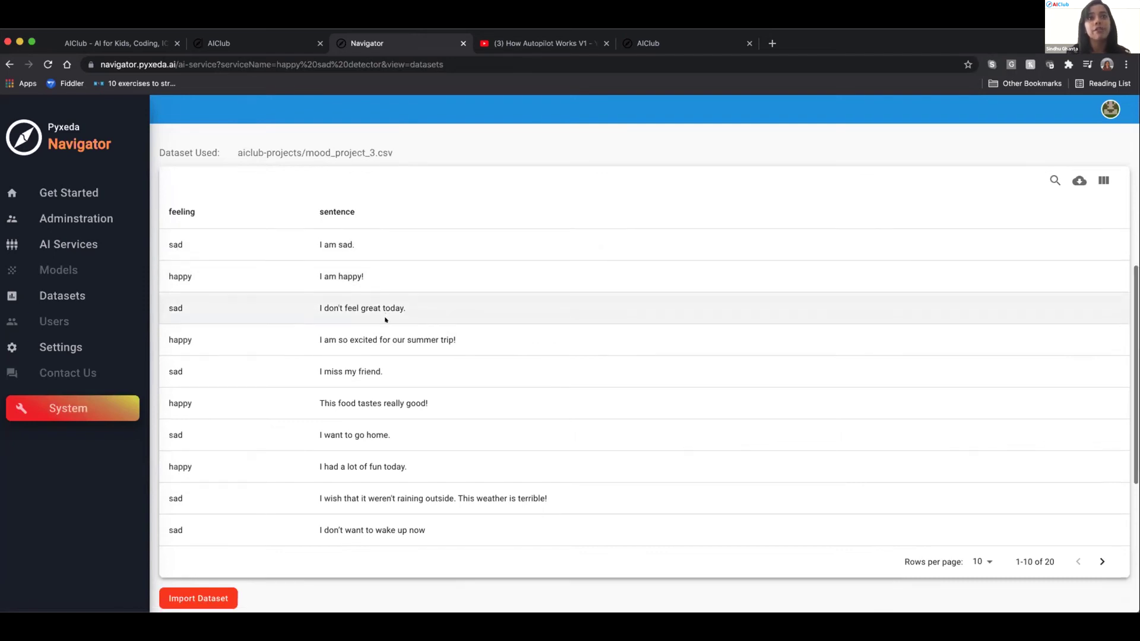
{"action": "scroll", "coordinate": [368, 333], "scroll_direction": "down", "scroll_amount": 1}
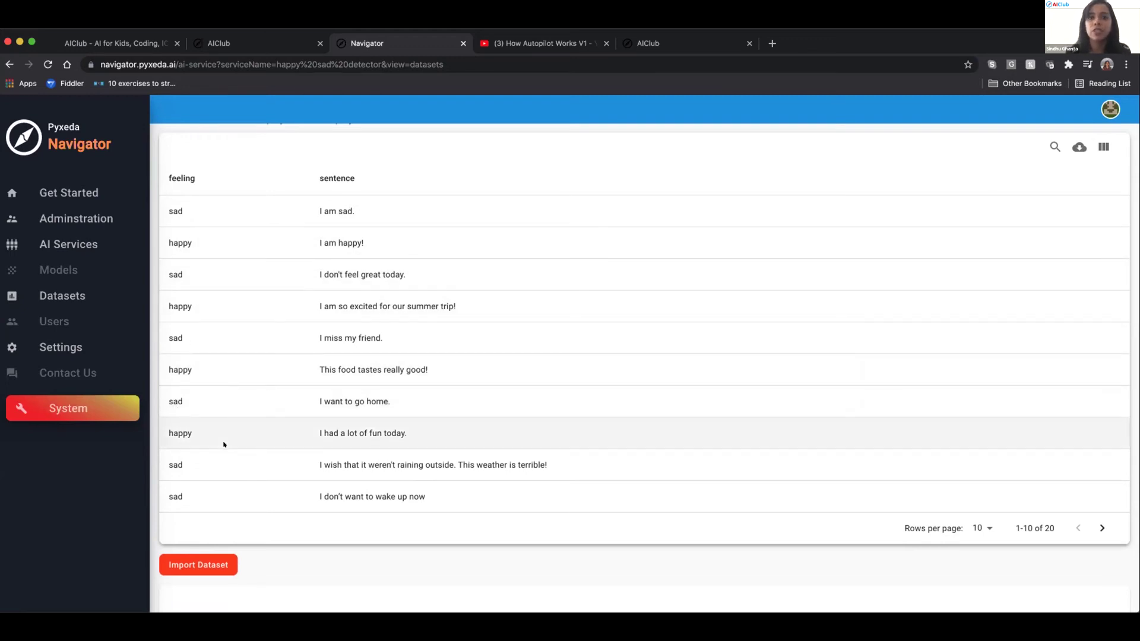
{"action": "scroll", "coordinate": [225, 440], "scroll_direction": "down", "scroll_amount": 5}
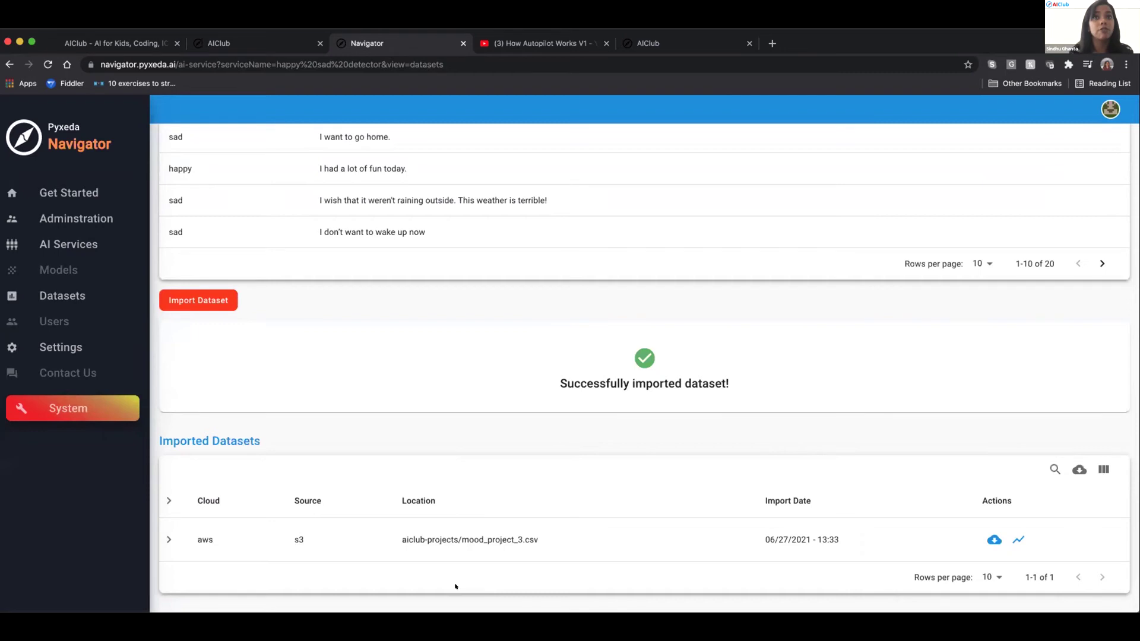
- Run feature engineering on the imported dataset with feeling as the column to predict, keeping SKlearn Serverless and the Automatic problem type
{"action": "scroll", "coordinate": [347, 396], "scroll_direction": "up", "scroll_amount": 10}
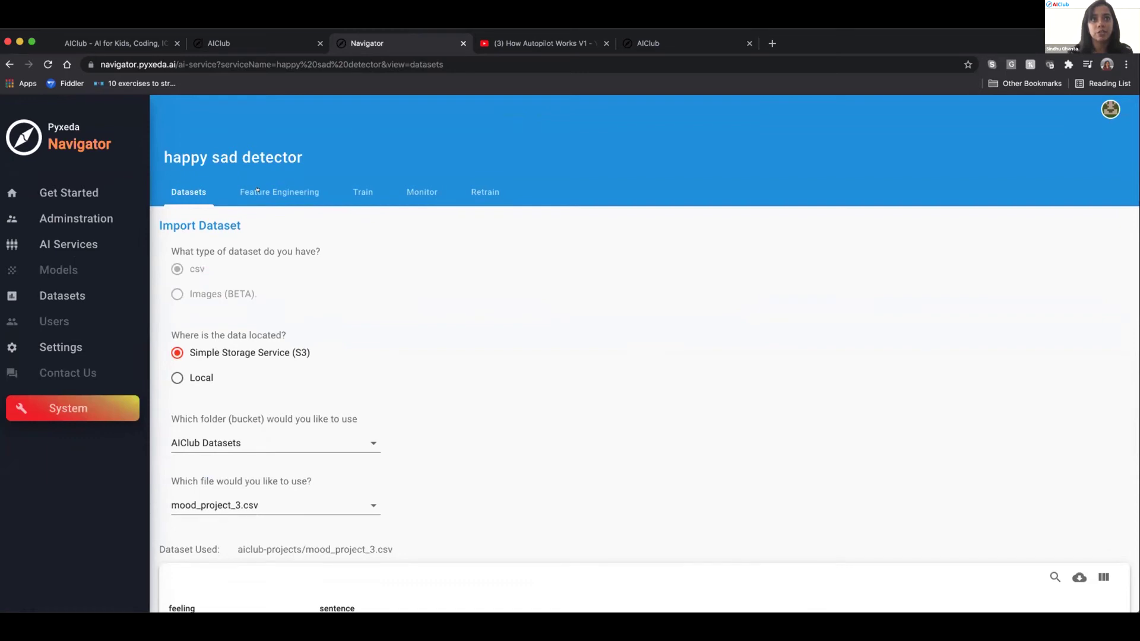
{"action": "left_click", "coordinate": [257, 190]}
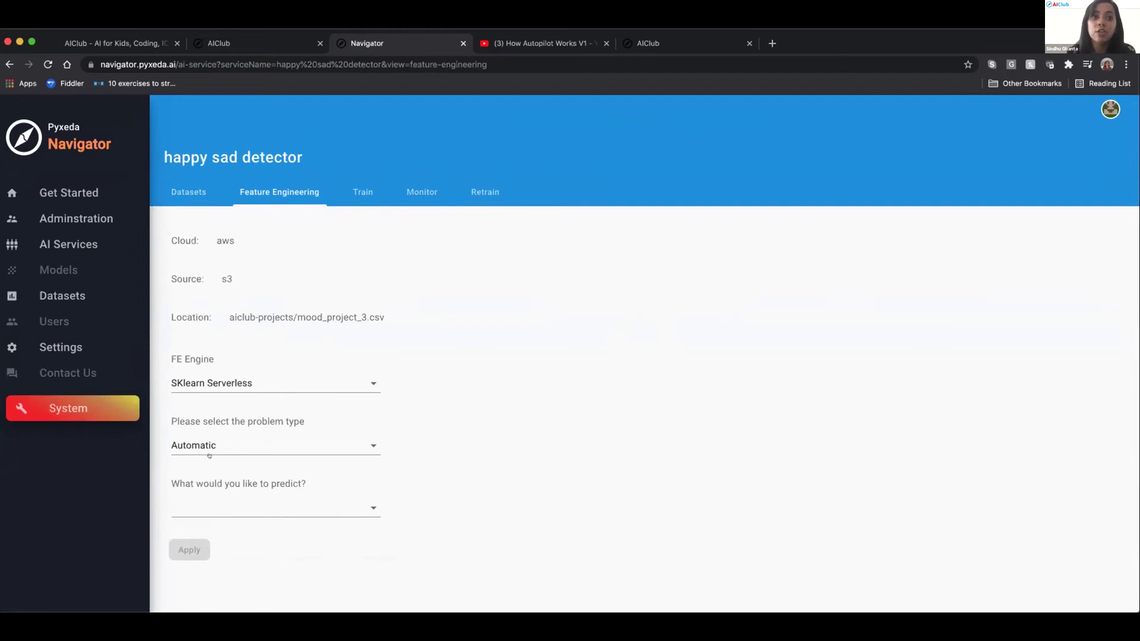
{"action": "left_click", "coordinate": [267, 507]}
{"action": "left_click", "coordinate": [228, 504]}
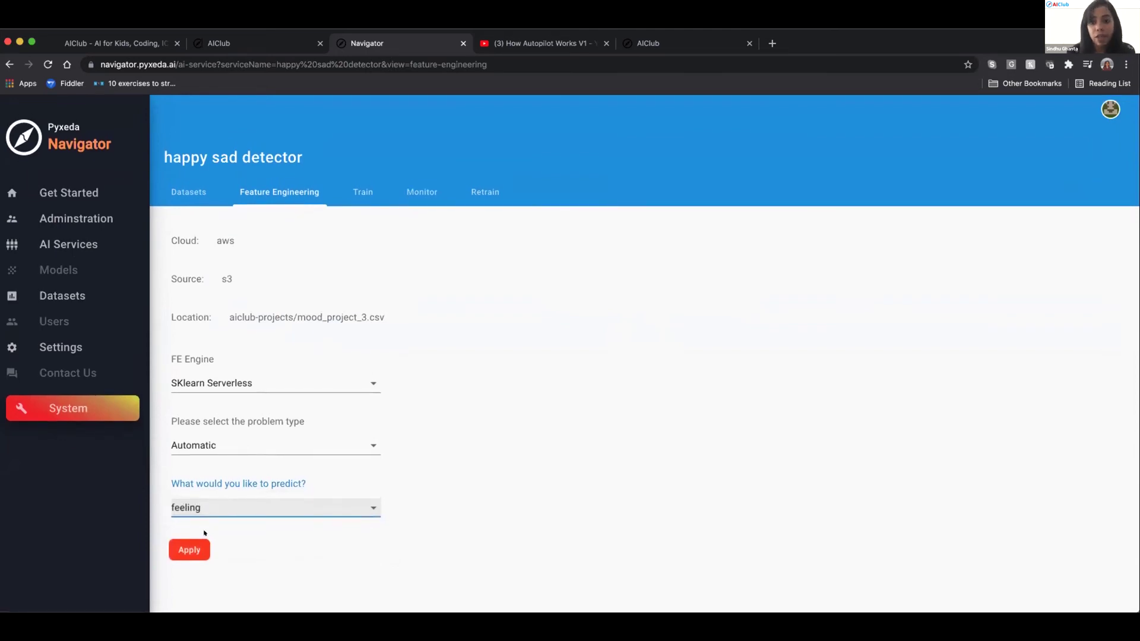
{"action": "left_click", "coordinate": [196, 507]}
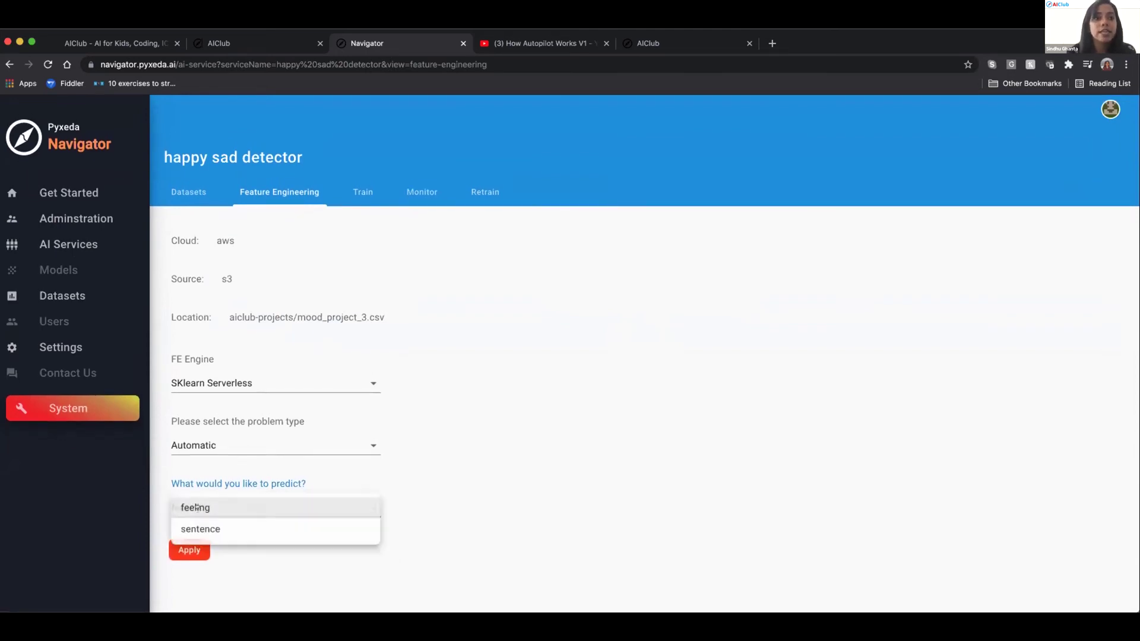
{"action": "left_click", "coordinate": [196, 503]}
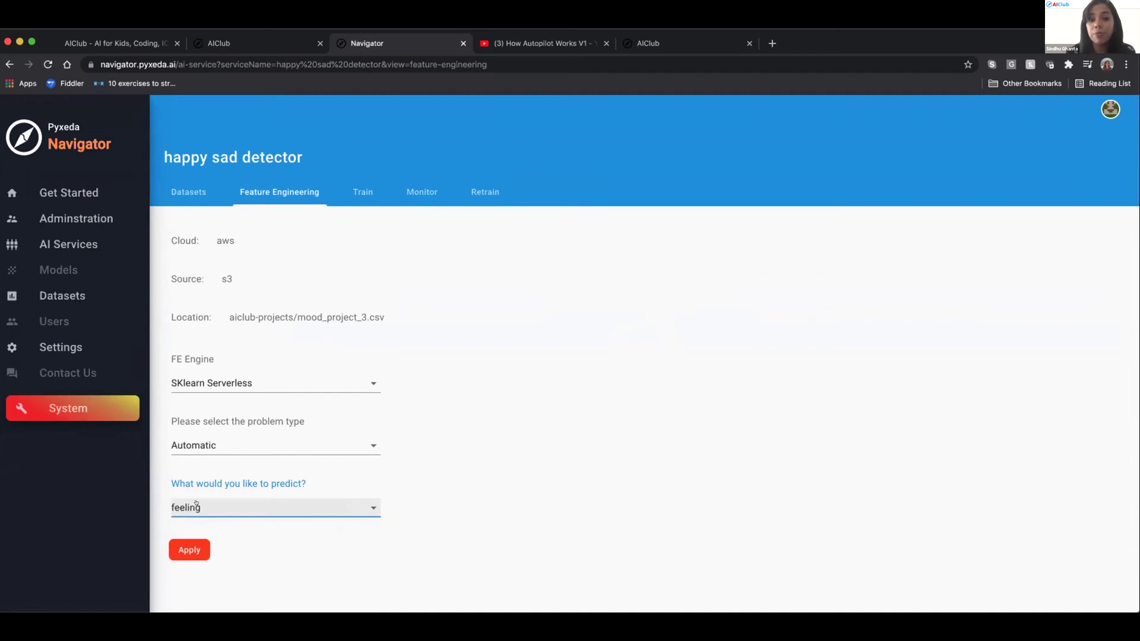
{"action": "left_click", "coordinate": [188, 543]}
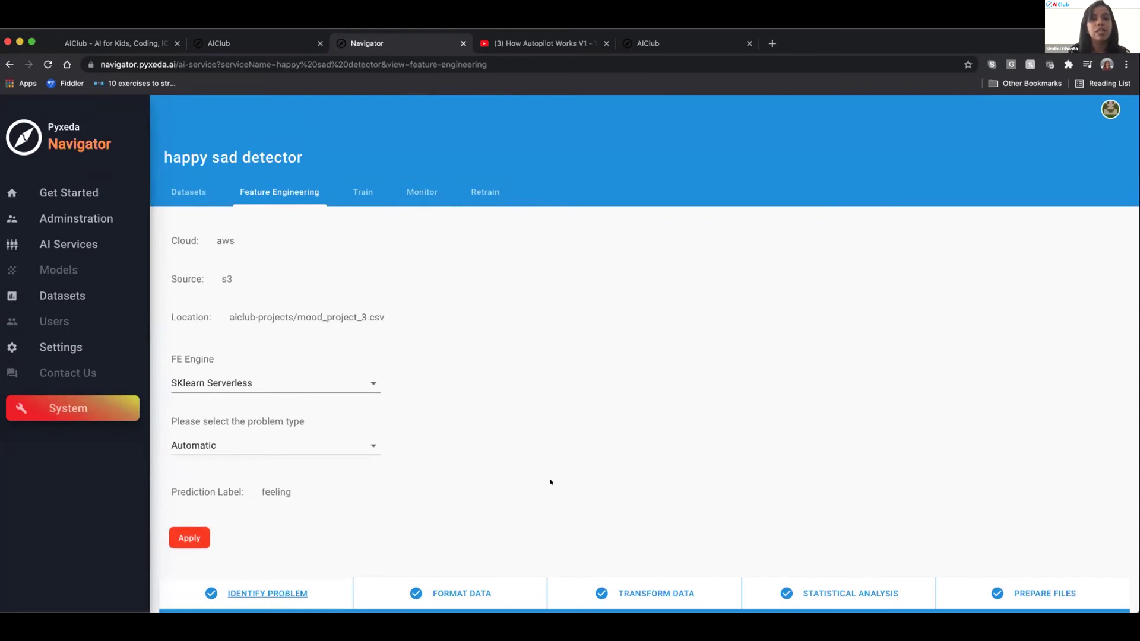
- Review the feature engineering results and open the training setup of the happy sad detector service
{"action": "scroll", "coordinate": [551, 482], "scroll_direction": "down", "scroll_amount": 6}
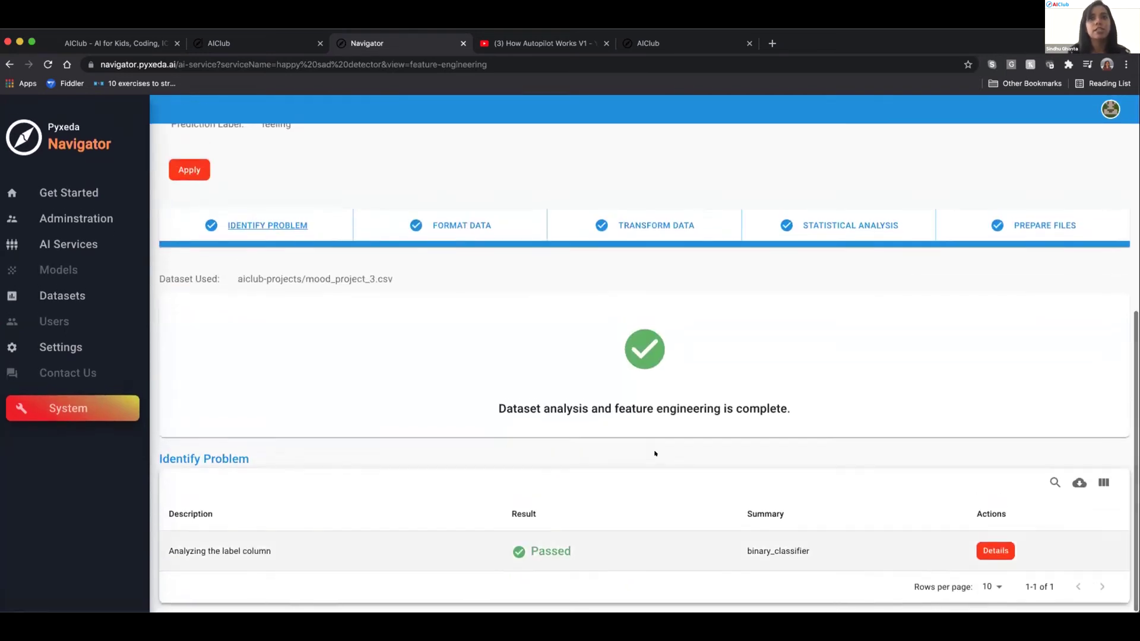
{"action": "scroll", "coordinate": [346, 446], "scroll_direction": "up", "scroll_amount": 8}
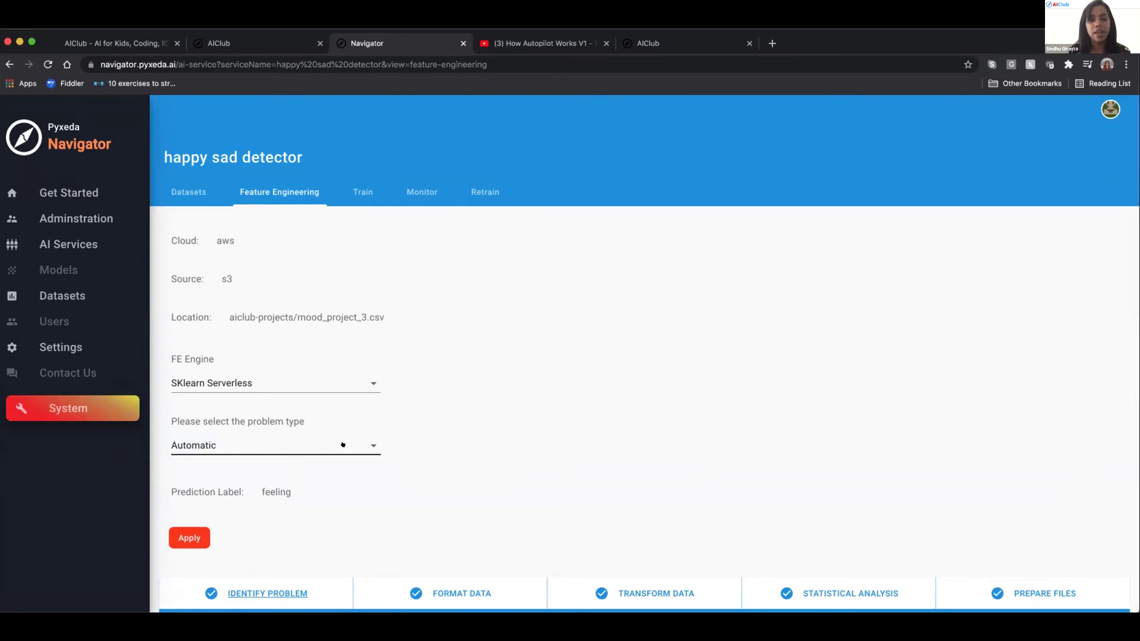
{"action": "left_click", "coordinate": [359, 194]}
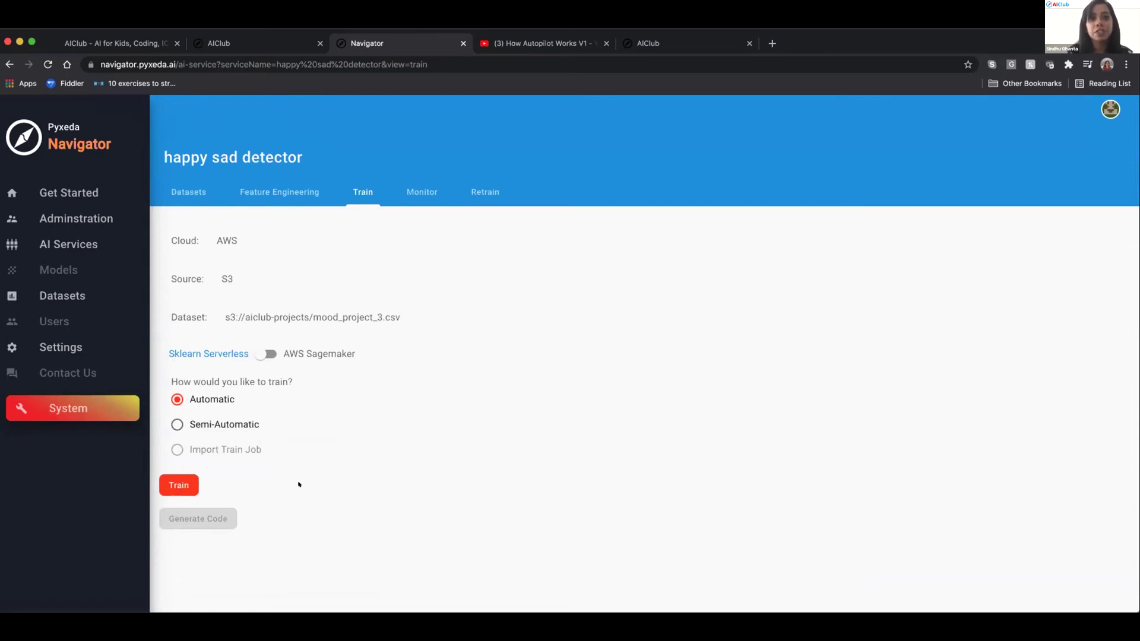
- Train the happy sad detector with Sklearn Serverless in Automatic mode and review the algorithm comparison and deployment results
{"action": "left_click", "coordinate": [181, 484]}
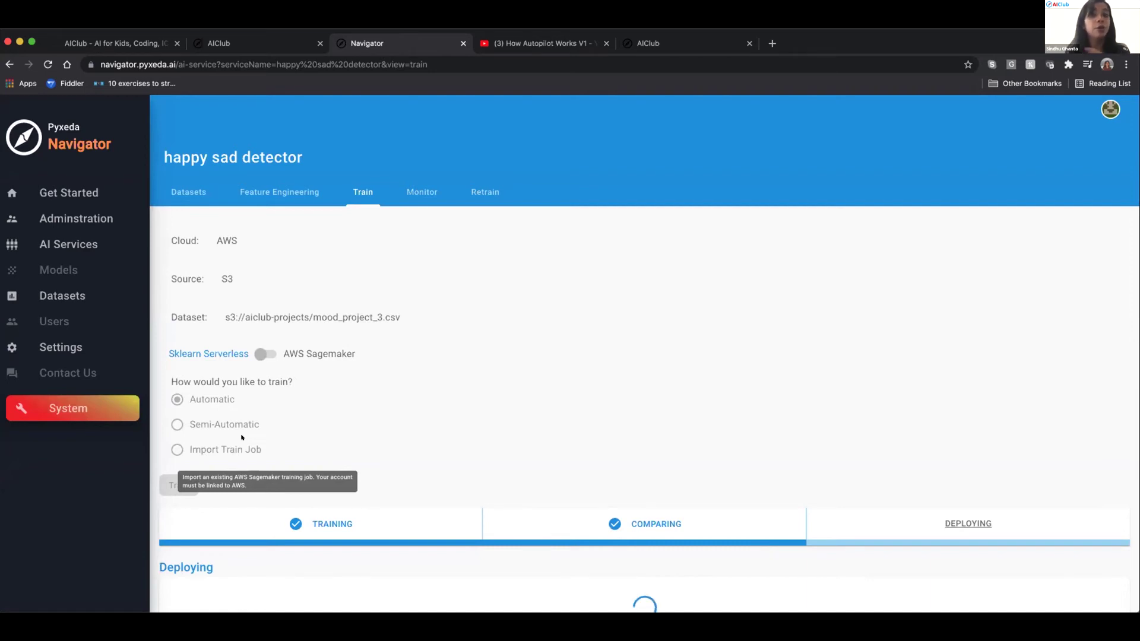
{"action": "scroll", "coordinate": [242, 438], "scroll_direction": "down", "scroll_amount": 2}
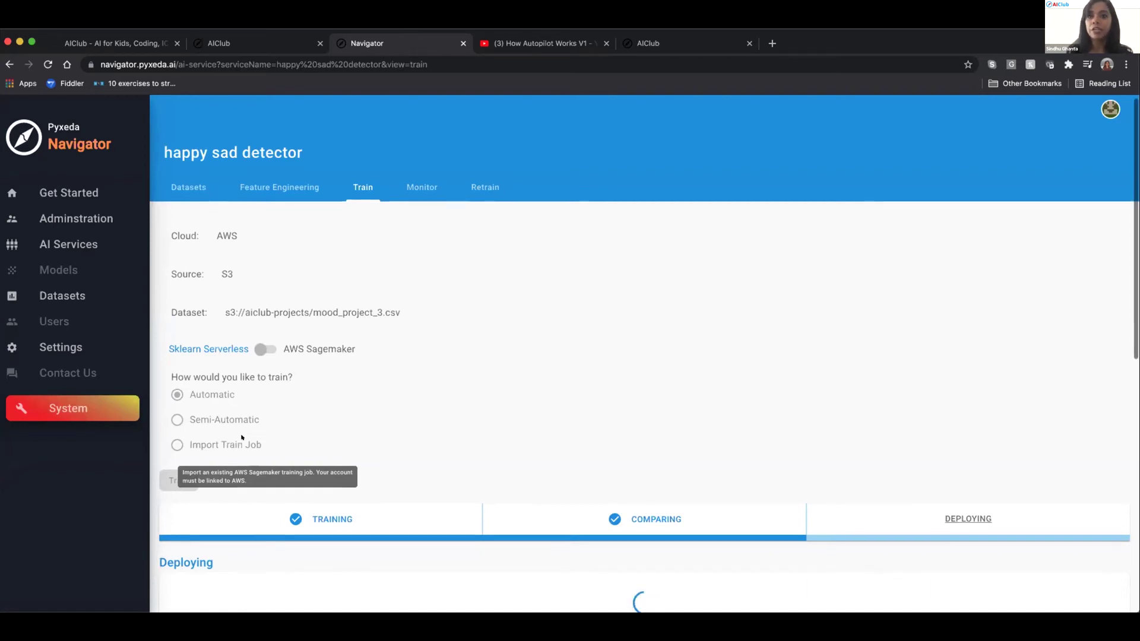
{"action": "scroll", "coordinate": [241, 437], "scroll_direction": "down", "scroll_amount": 2}
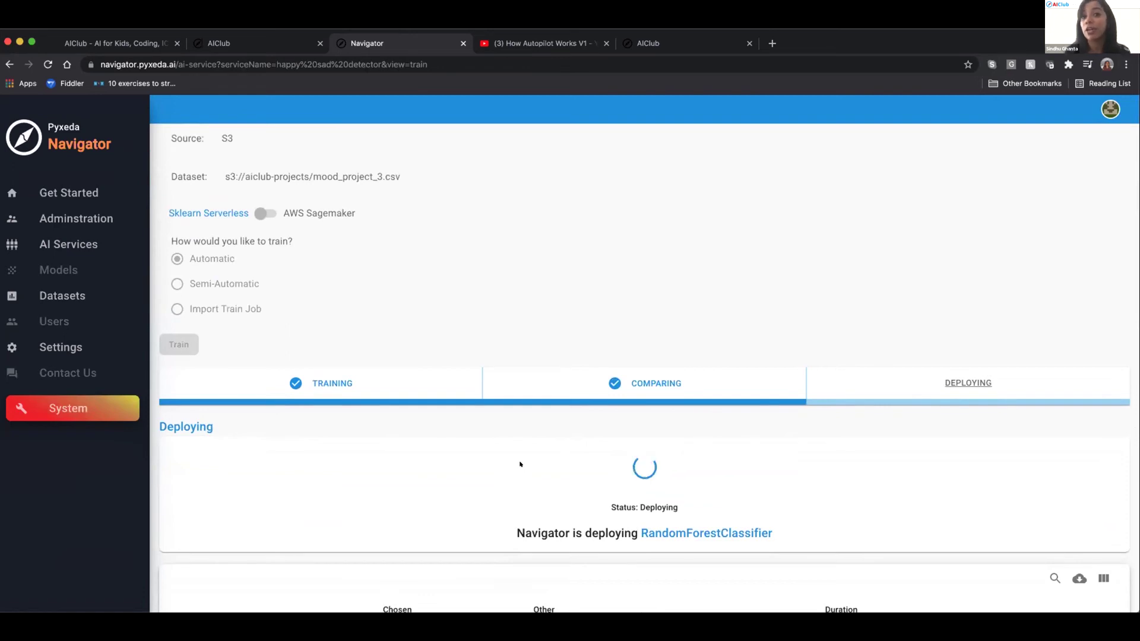
{"action": "scroll", "coordinate": [520, 465], "scroll_direction": "down", "scroll_amount": 10}
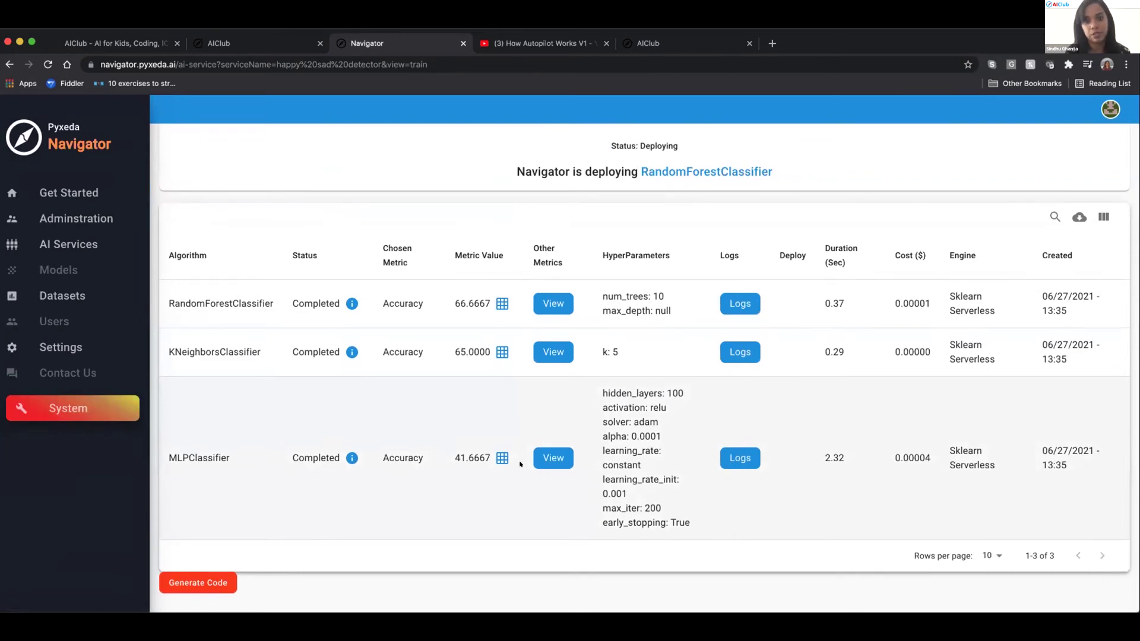
{"action": "scroll", "coordinate": [520, 464], "scroll_direction": "down", "scroll_amount": 10}
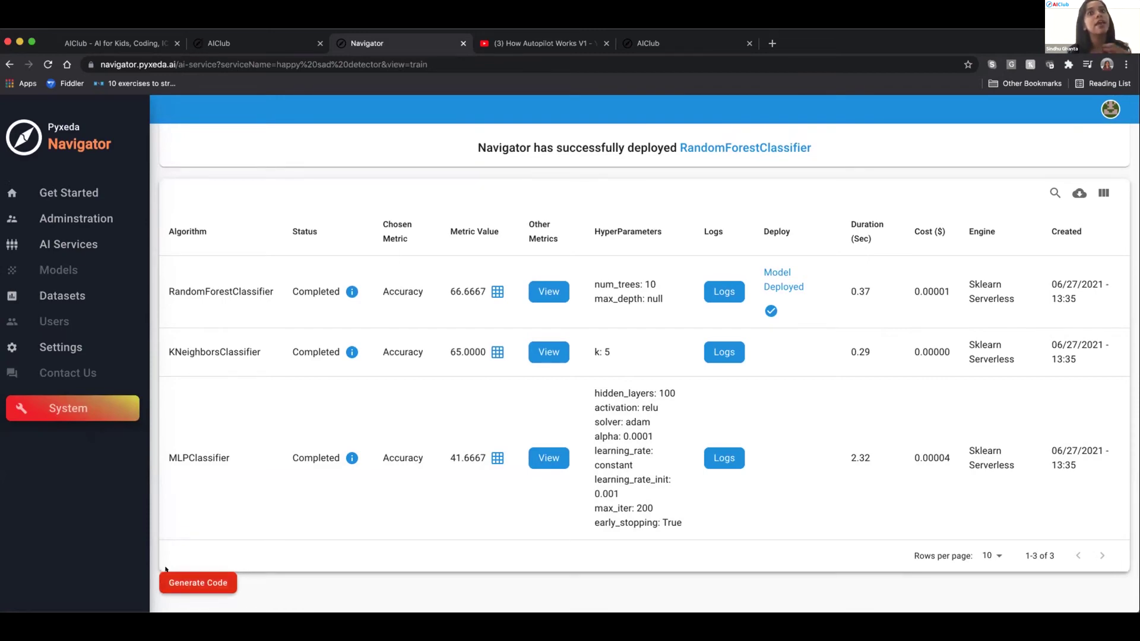
{"action": "scroll", "coordinate": [223, 550], "scroll_direction": "up", "scroll_amount": 10}
{"action": "scroll", "coordinate": [223, 550], "scroll_direction": "down", "scroll_amount": 10}
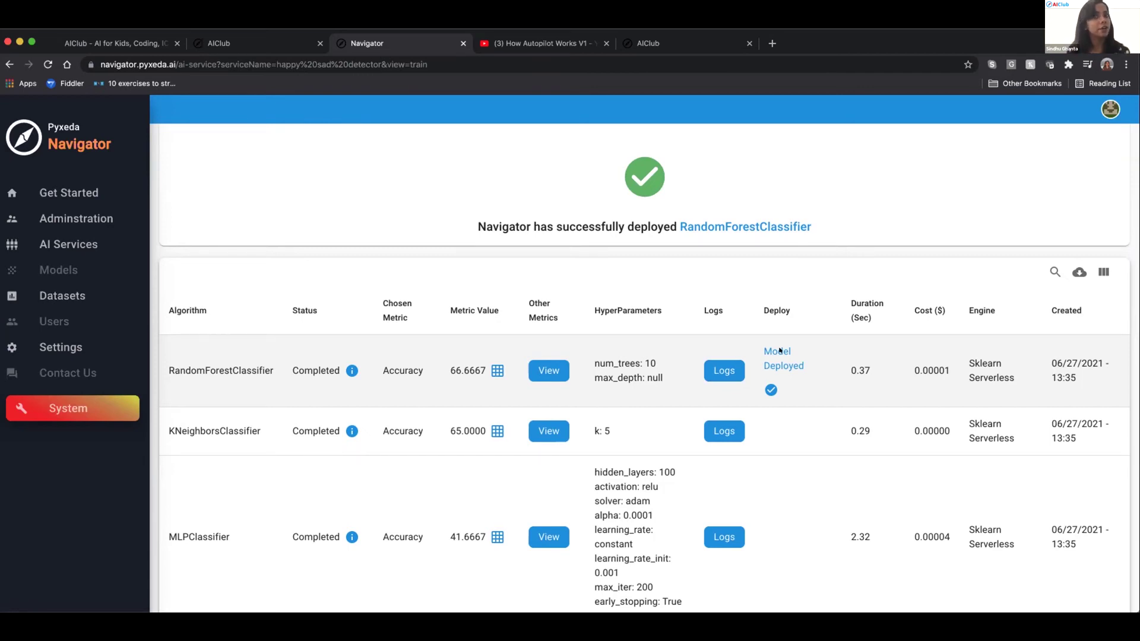
{"action": "scroll", "coordinate": [434, 292], "scroll_direction": "up", "scroll_amount": 10}
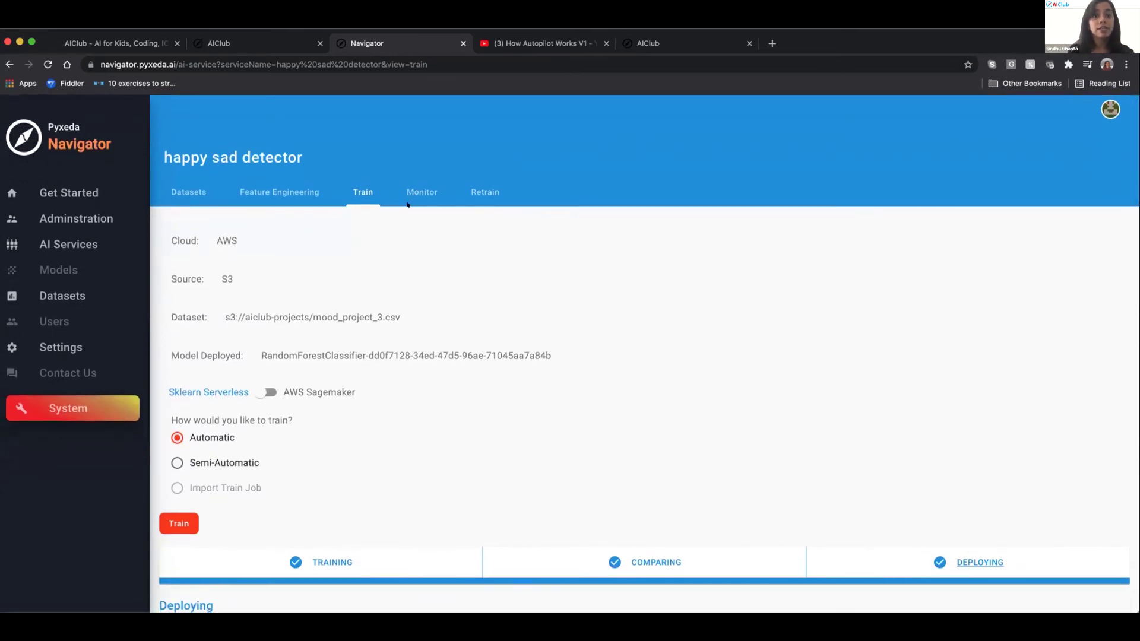
- Ask the deployed model to predict the feeling of the sentences "I am sad" and "I am happy"
{"action": "left_click", "coordinate": [410, 190]}
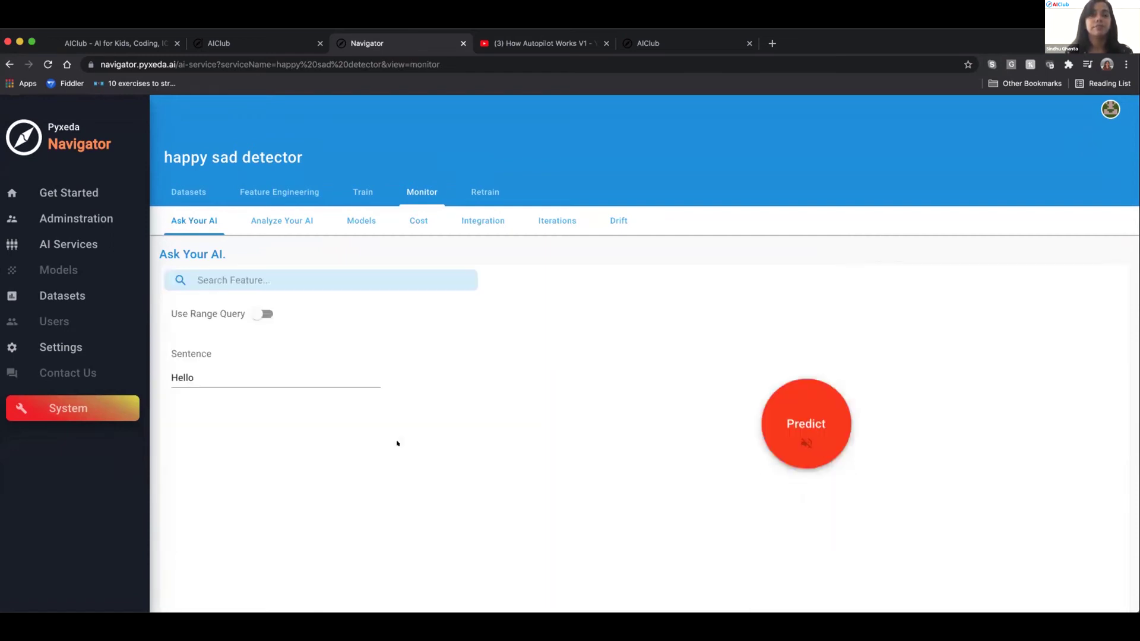
{"action": "double_click", "coordinate": [225, 367]}
{"action": "type", "text": "I am sad"}
{"action": "left_click", "coordinate": [804, 402]}
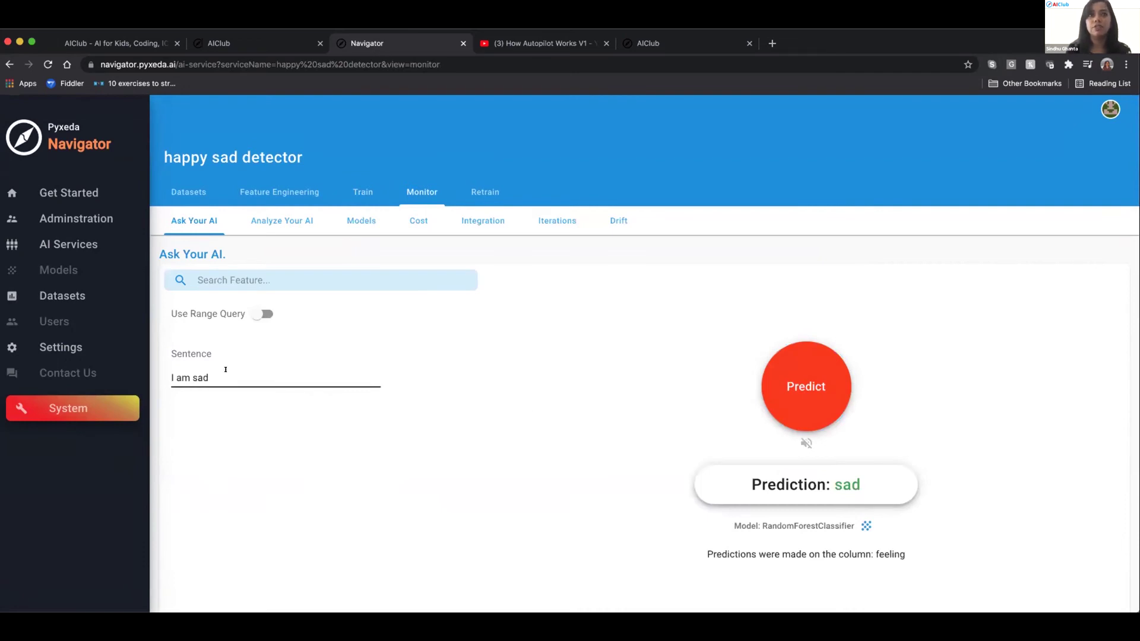
{"action": "left_click_drag", "start_coordinate": [209, 377], "coordinate": [193, 370]}
{"action": "type", "text": "happy"}
{"action": "left_click", "coordinate": [835, 388]}
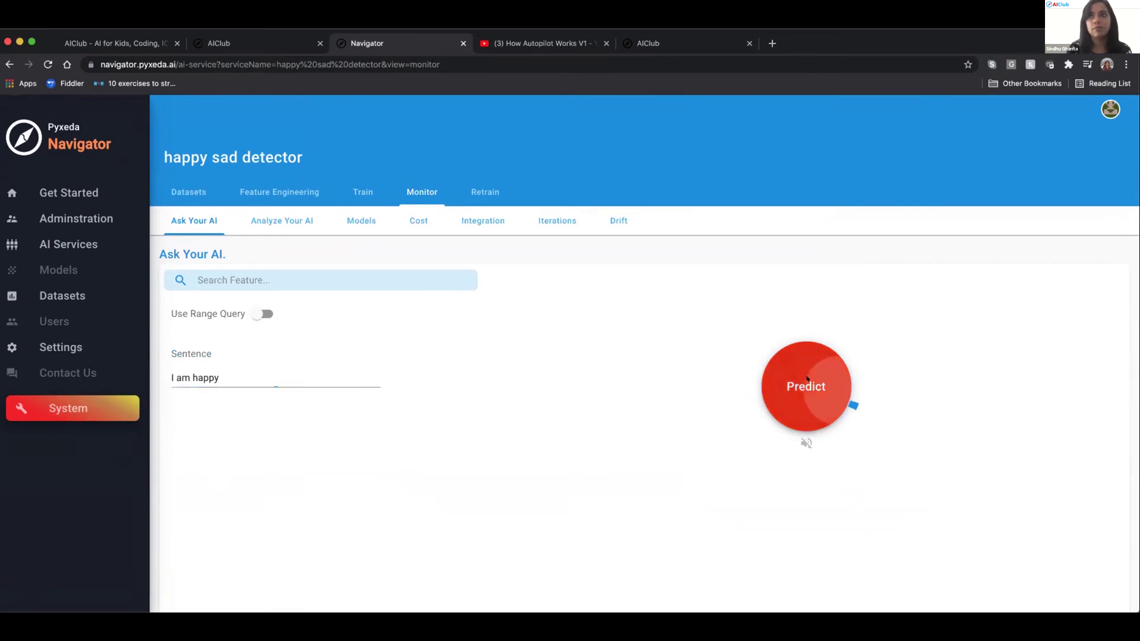
- Change the test sentence to "I am feeling joy" and request its prediction
{"action": "left_click", "coordinate": [223, 378]}
{"action": "key", "text": "BackSpace"}
{"action": "key", "text": "BackSpace"}
{"action": "key", "text": "BackSpace"}
{"action": "key", "text": "BackSpace"}
{"action": "key", "text": "BackSpace"}
{"action": "type", "text": "feeling joy"}
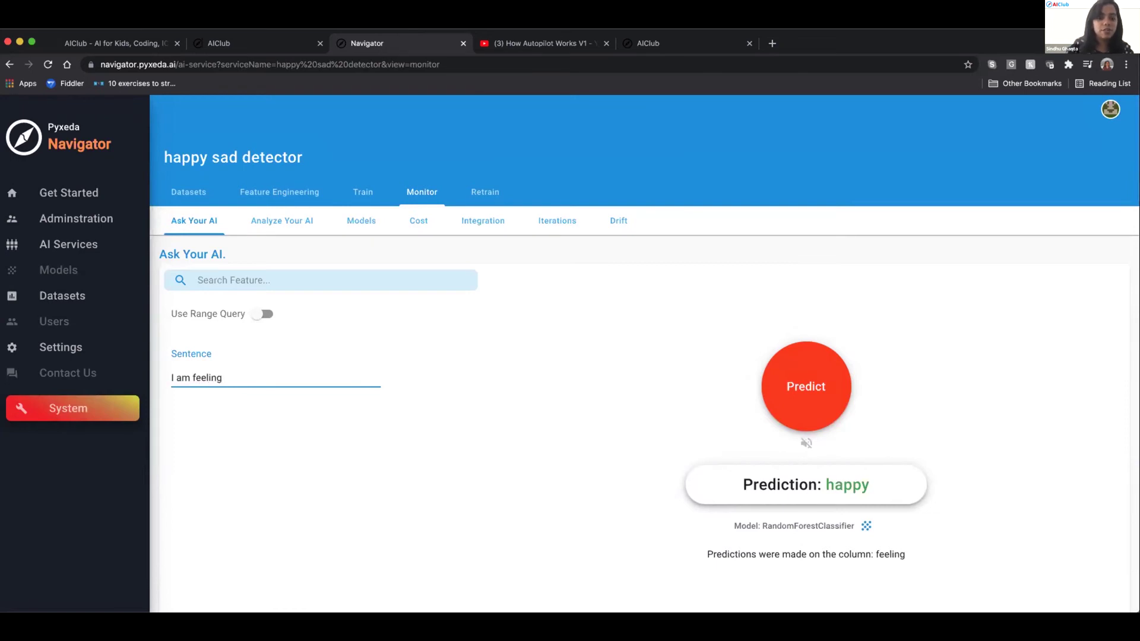
{"action": "key", "text": "BackSpace"}
{"action": "key", "text": "BackSpace"}
{"action": "type", "text": "oy"}
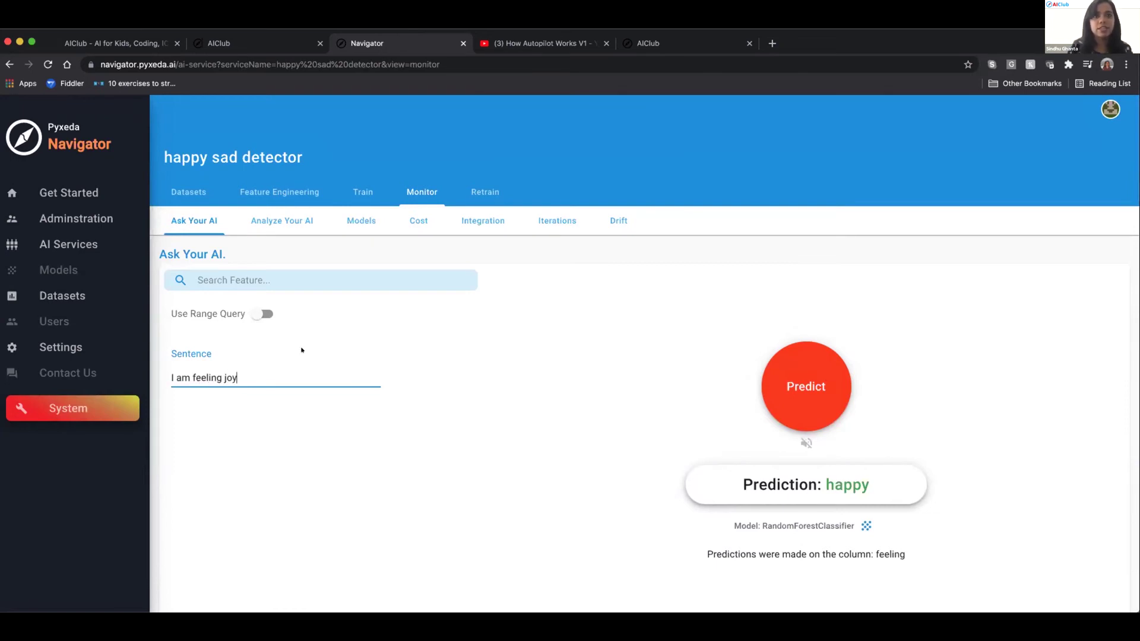
{"action": "left_click", "coordinate": [843, 401]}
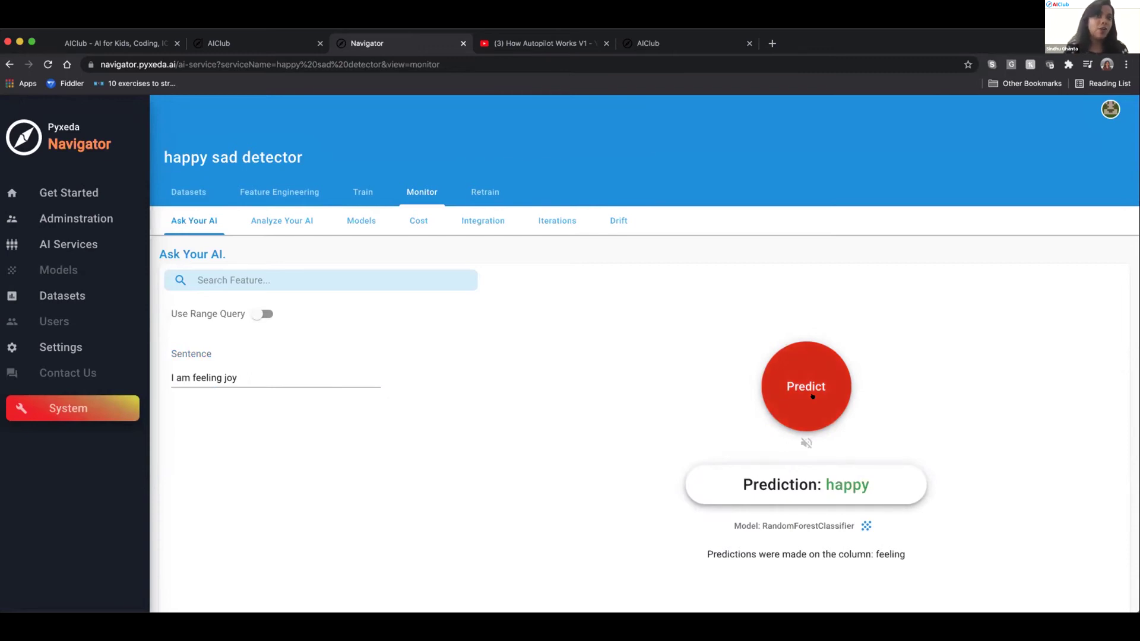
- Change the test sentence to "I am feeling wonderful" and request its prediction
{"action": "left_click_drag", "start_coordinate": [239, 374], "coordinate": [186, 370]}
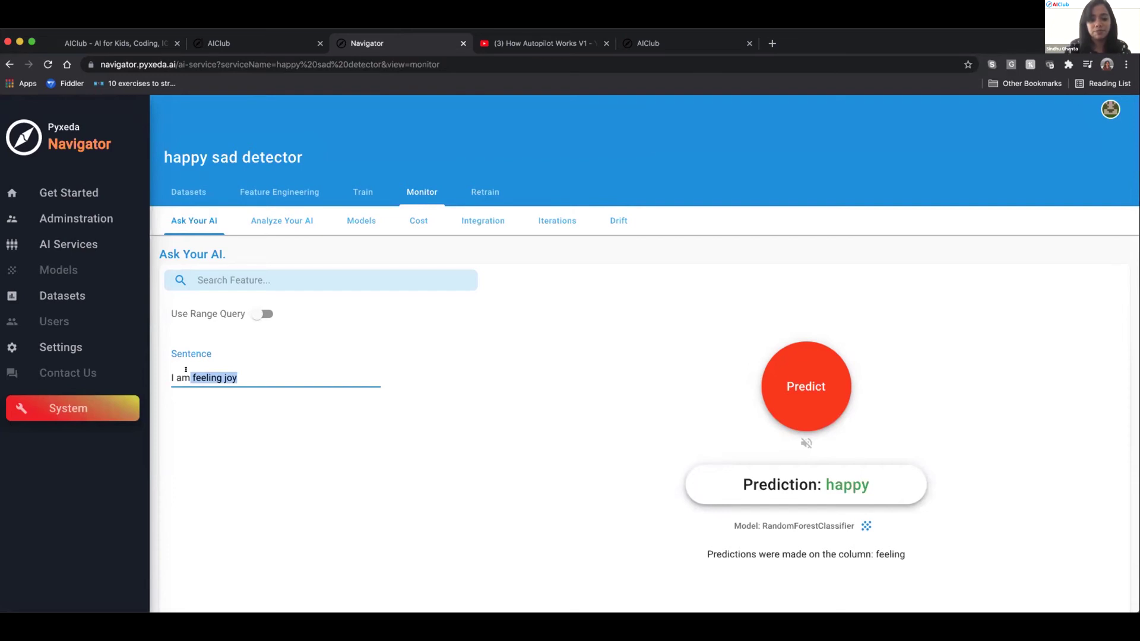
{"action": "key", "text": "BackSpace"}
{"action": "type", "text": "feeling wonderful"}
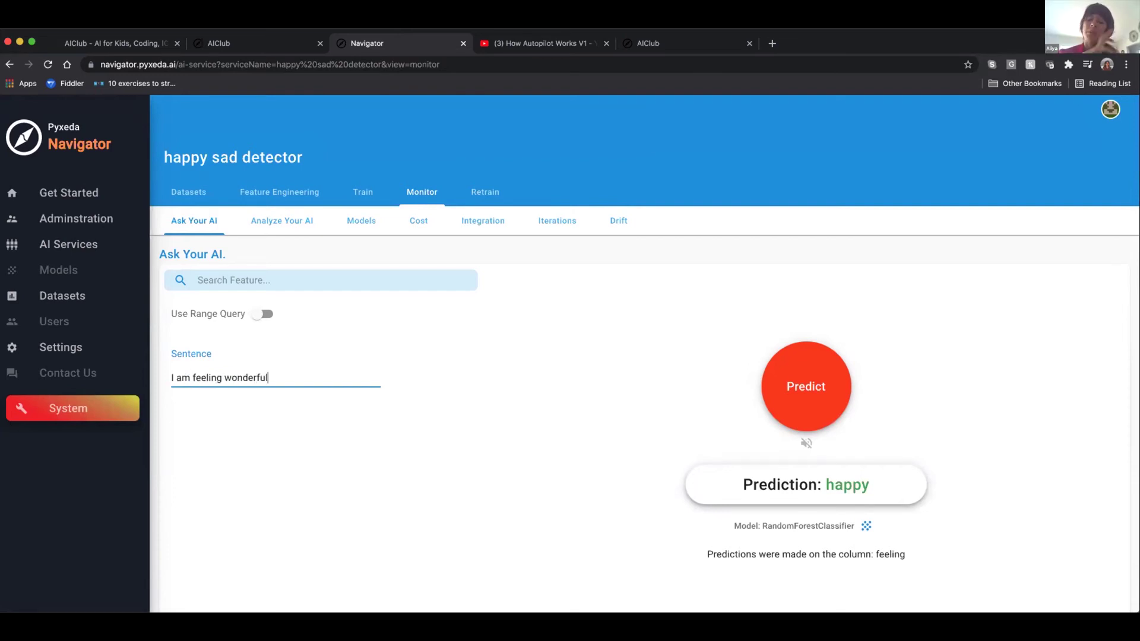
{"action": "left_click", "coordinate": [811, 399]}
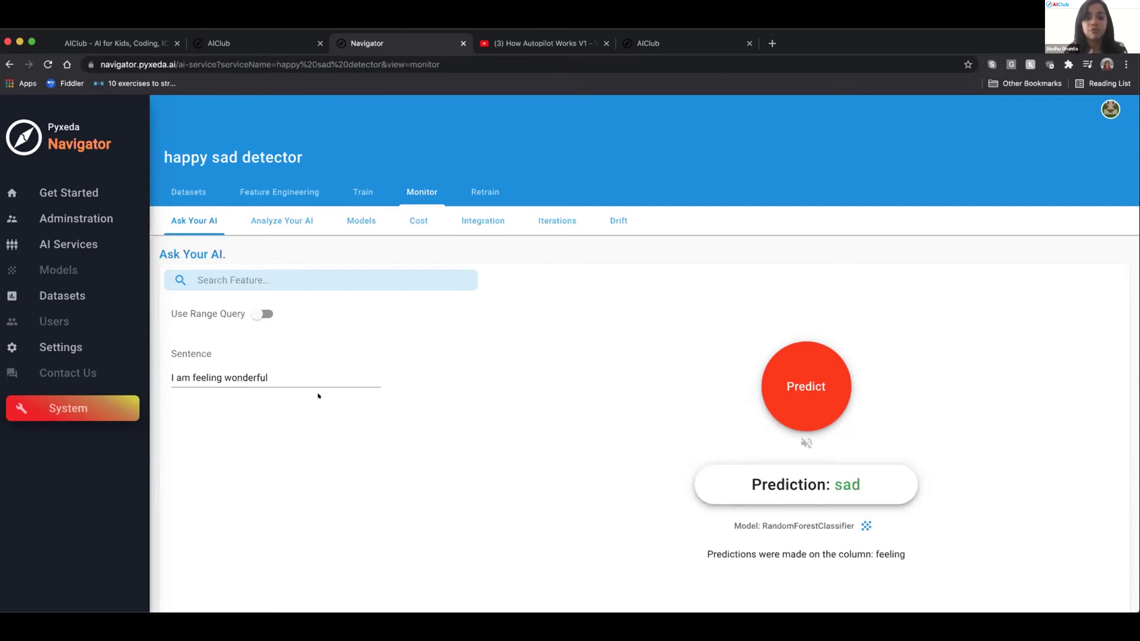
- Open the retraining section of the service and request a prediction there for "I am feeling wonderful"
{"action": "left_click", "coordinate": [475, 190]}
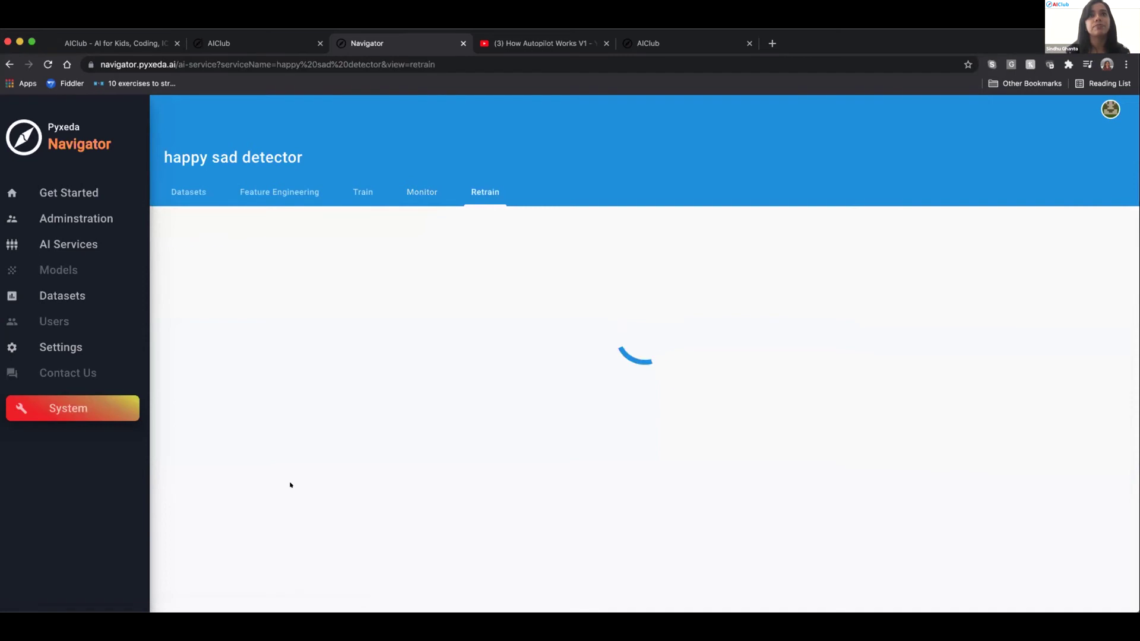
{"action": "left_click_drag", "start_coordinate": [232, 327], "coordinate": [166, 330]}
{"action": "type", "text": "I am feeling wonderful"}
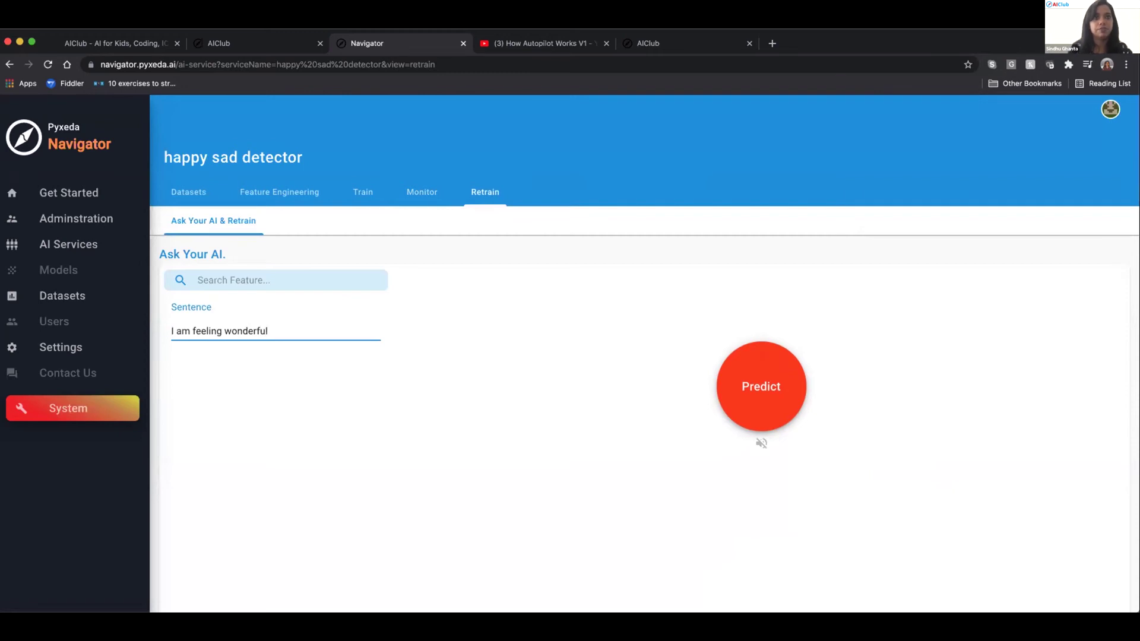
{"action": "left_click", "coordinate": [753, 399]}
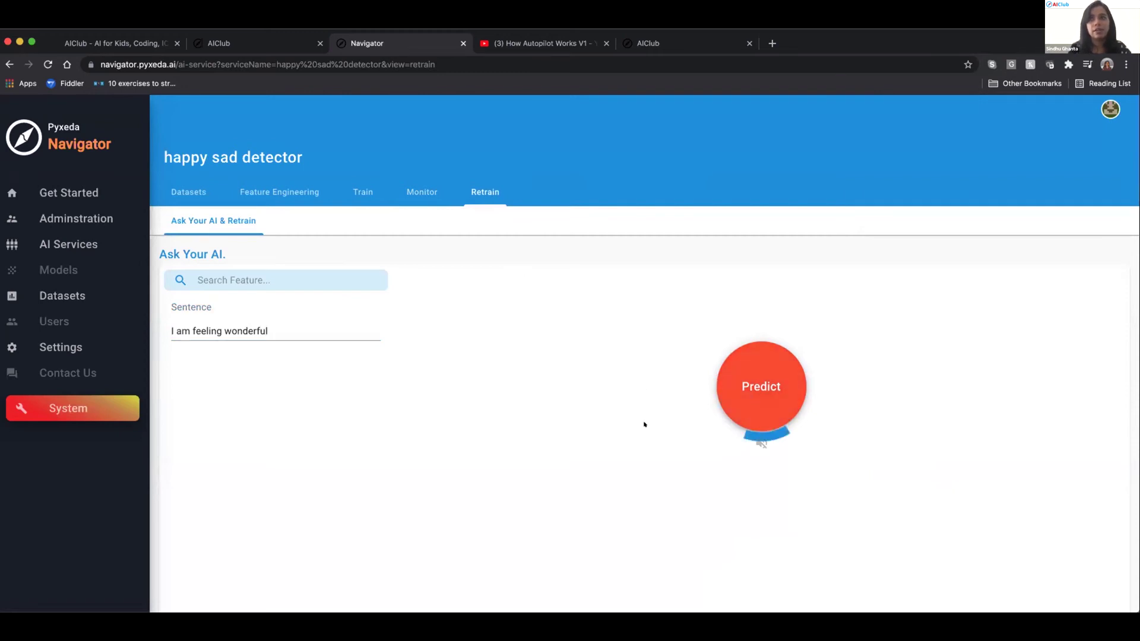
- Report the prediction for "I am feeling wonderful" as wrong and submit happy as the better category
{"action": "scroll", "coordinate": [825, 511], "scroll_direction": "down", "scroll_amount": 2}
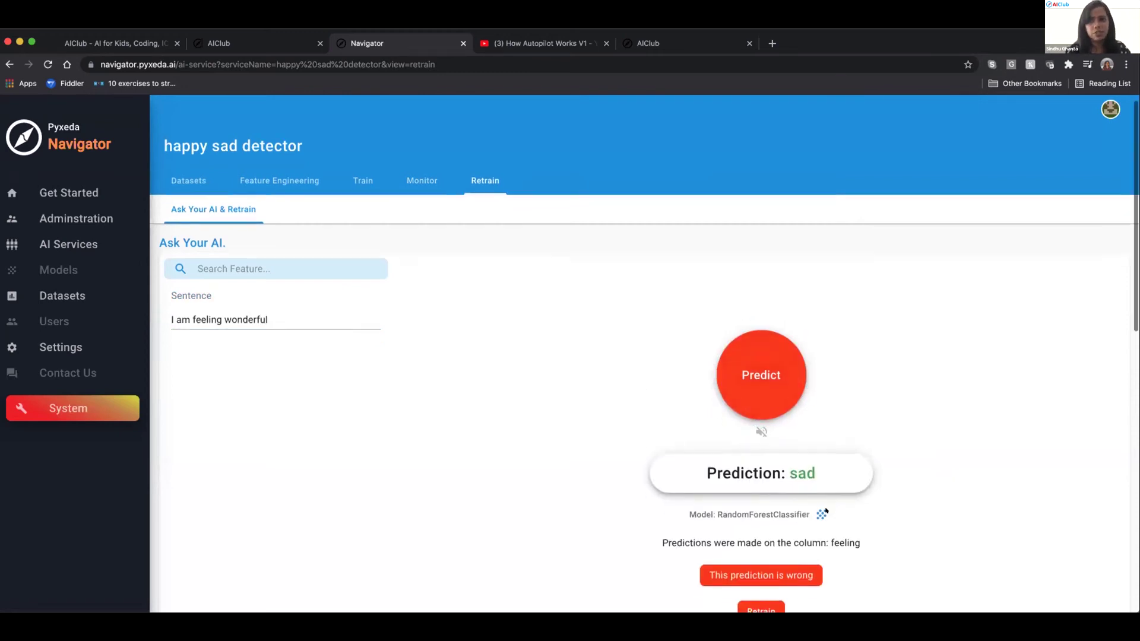
{"action": "left_click", "coordinate": [770, 522]}
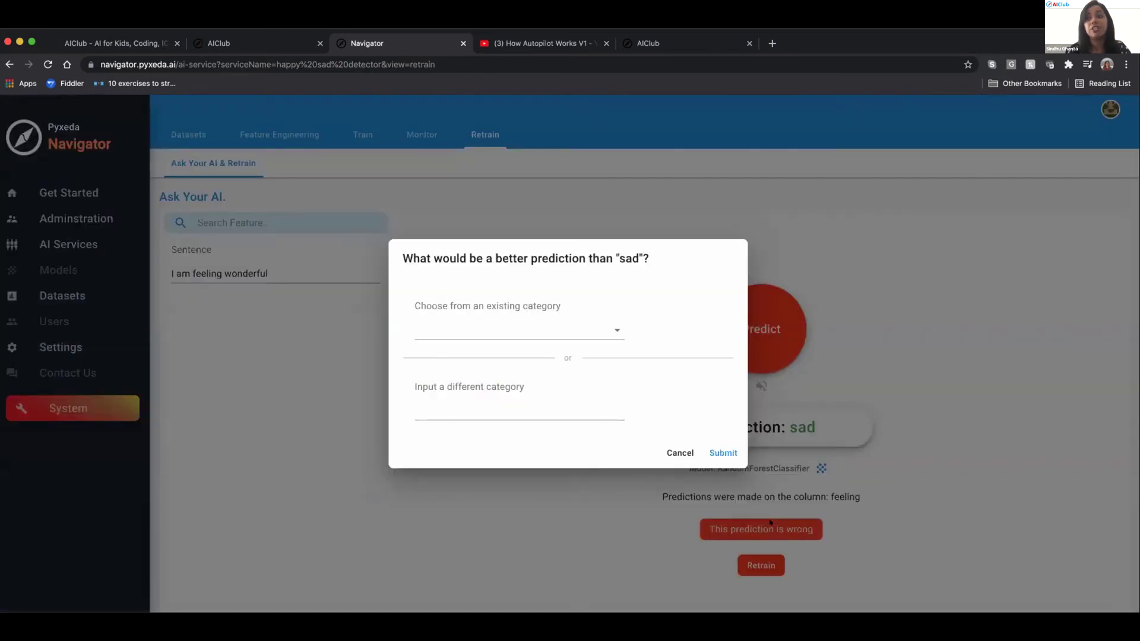
{"action": "left_click", "coordinate": [539, 331]}
{"action": "left_click", "coordinate": [484, 330]}
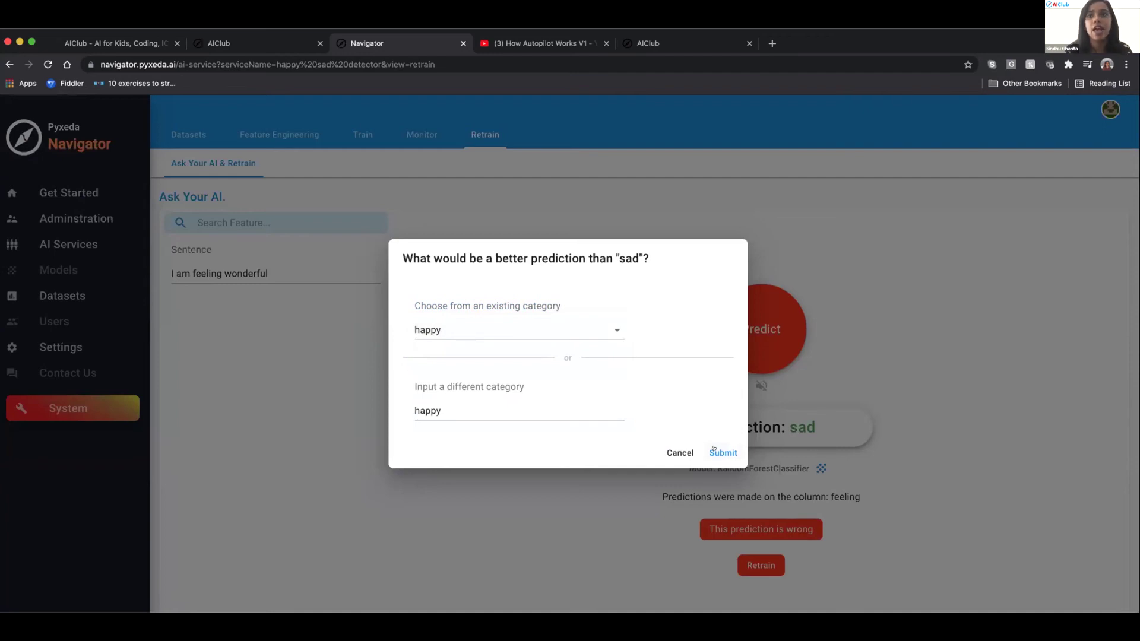
{"action": "left_click", "coordinate": [720, 453]}
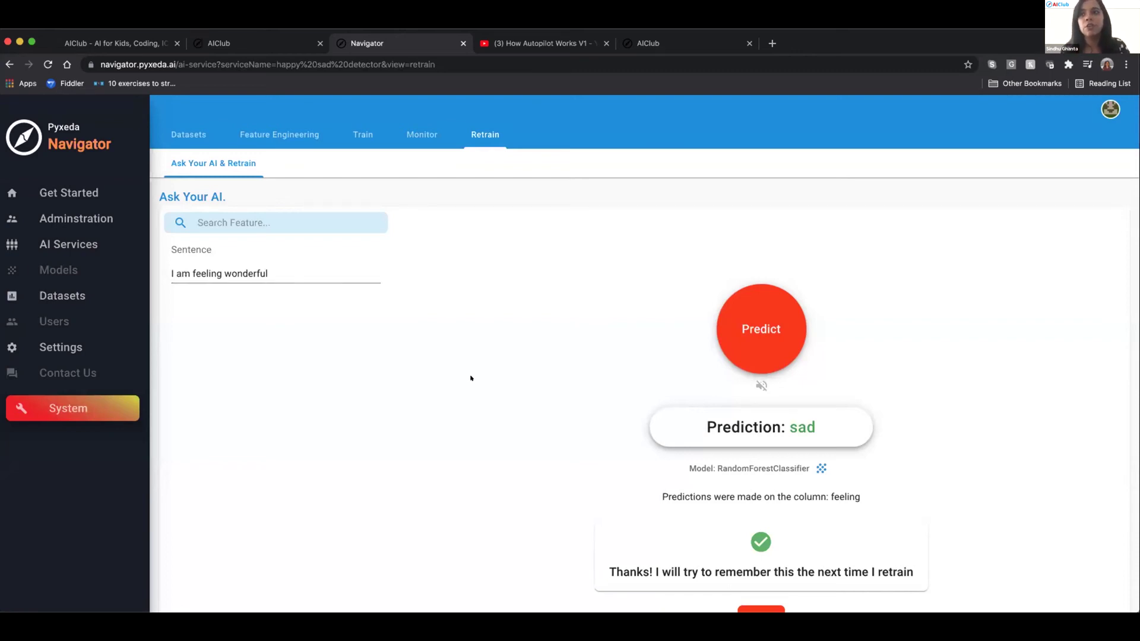
- Replace the sentence in the retraining section with "I am crying tears" and request its prediction
{"action": "scroll", "coordinate": [471, 379], "scroll_direction": "down", "scroll_amount": 2}
{"action": "left_click_drag", "start_coordinate": [271, 176], "coordinate": [175, 176]}
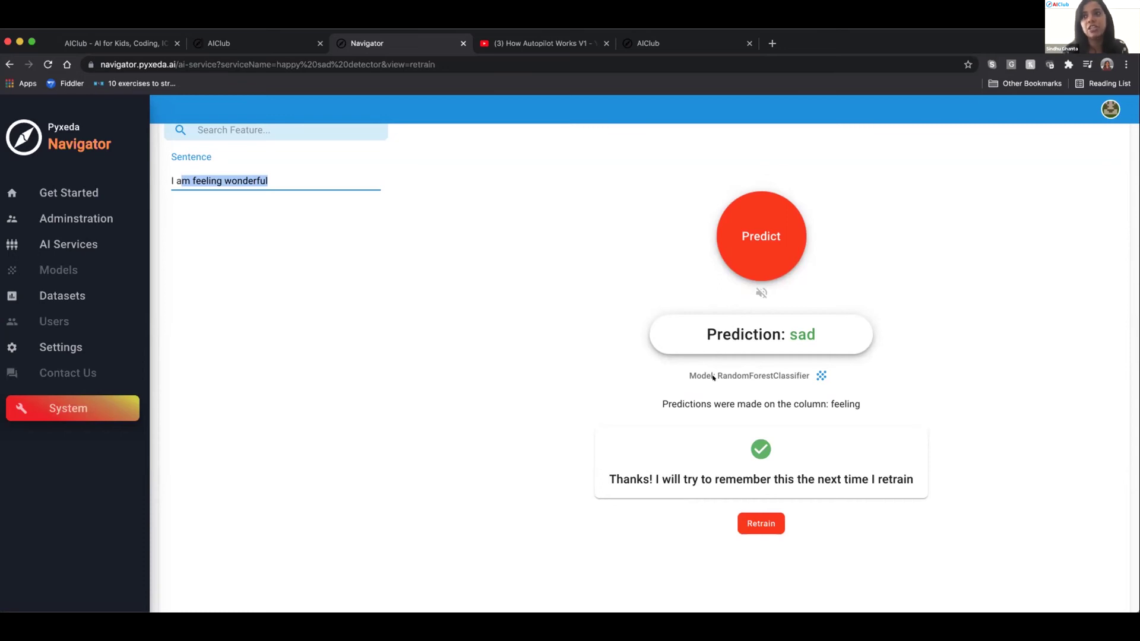
{"action": "scroll", "coordinate": [434, 349], "scroll_direction": "up", "scroll_amount": 3}
{"action": "left_click", "coordinate": [272, 330]}
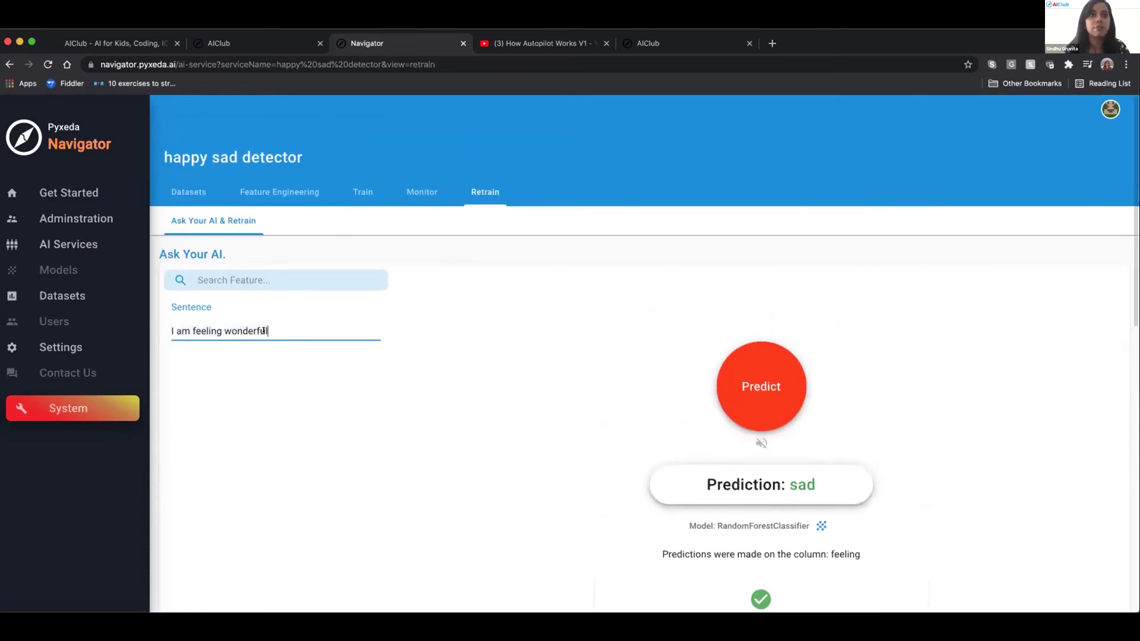
{"action": "left_click_drag", "start_coordinate": [272, 330], "coordinate": [155, 330]}
{"action": "type", "text": "I am "}
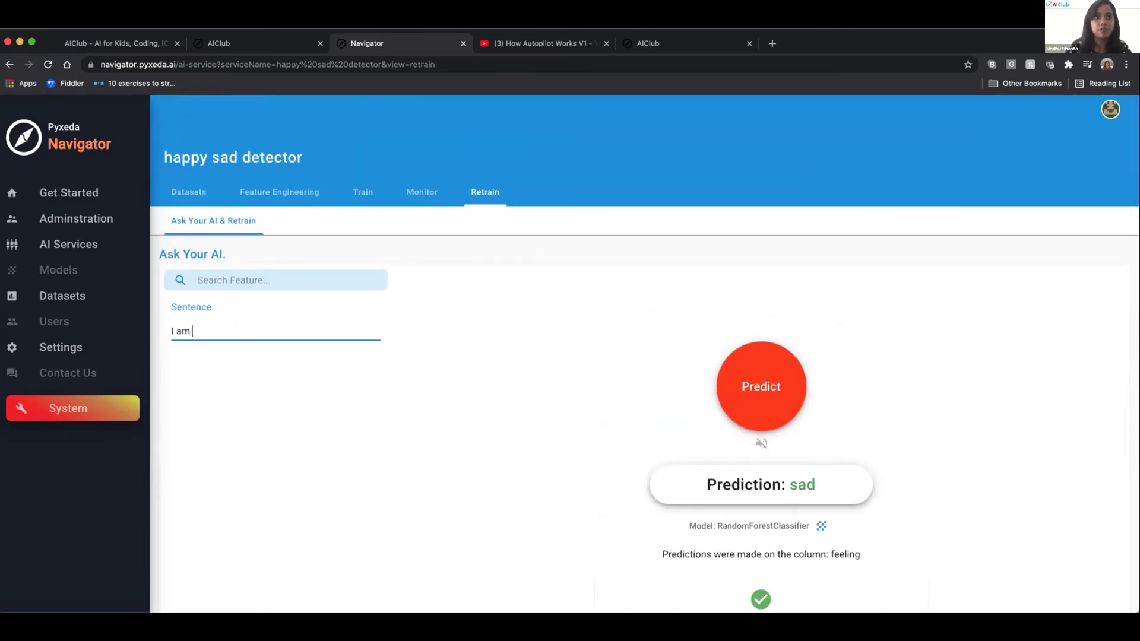
{"action": "type", "text": "crying t"}
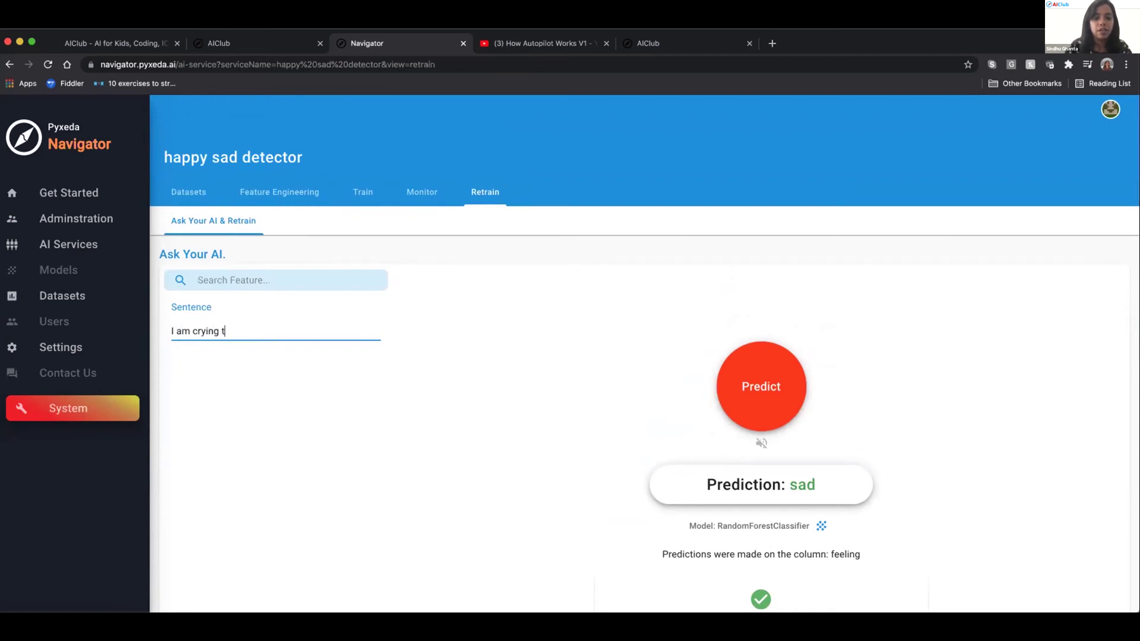
{"action": "key", "text": "BackSpace"}
{"action": "type", "text": "tears"}
{"action": "left_click", "coordinate": [740, 414]}
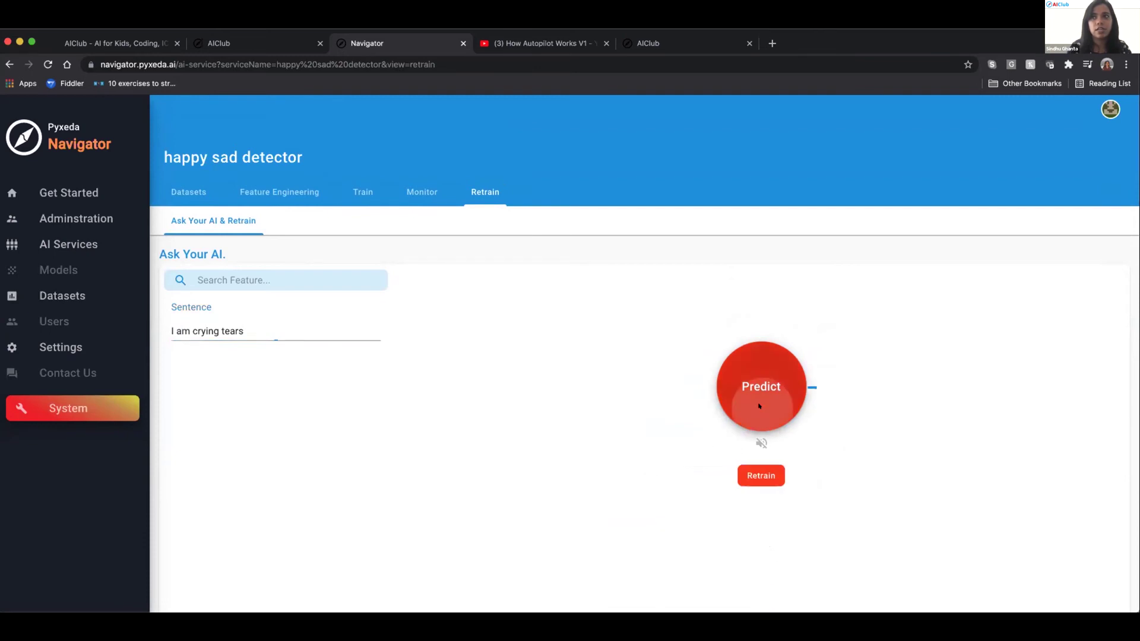
- Request predictions for the sentences "I am annoyed" and "I am joyful" in the retraining section
{"action": "left_click_drag", "start_coordinate": [243, 323], "coordinate": [192, 321]}
{"action": "type", "text": "annoyed"}
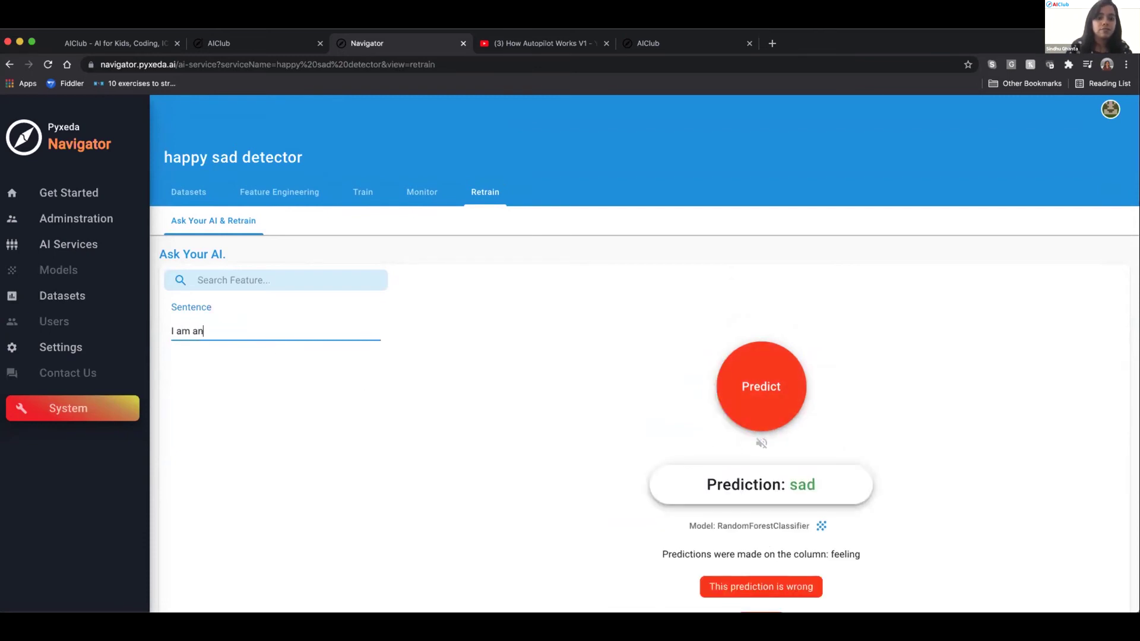
{"action": "left_click", "coordinate": [745, 380]}
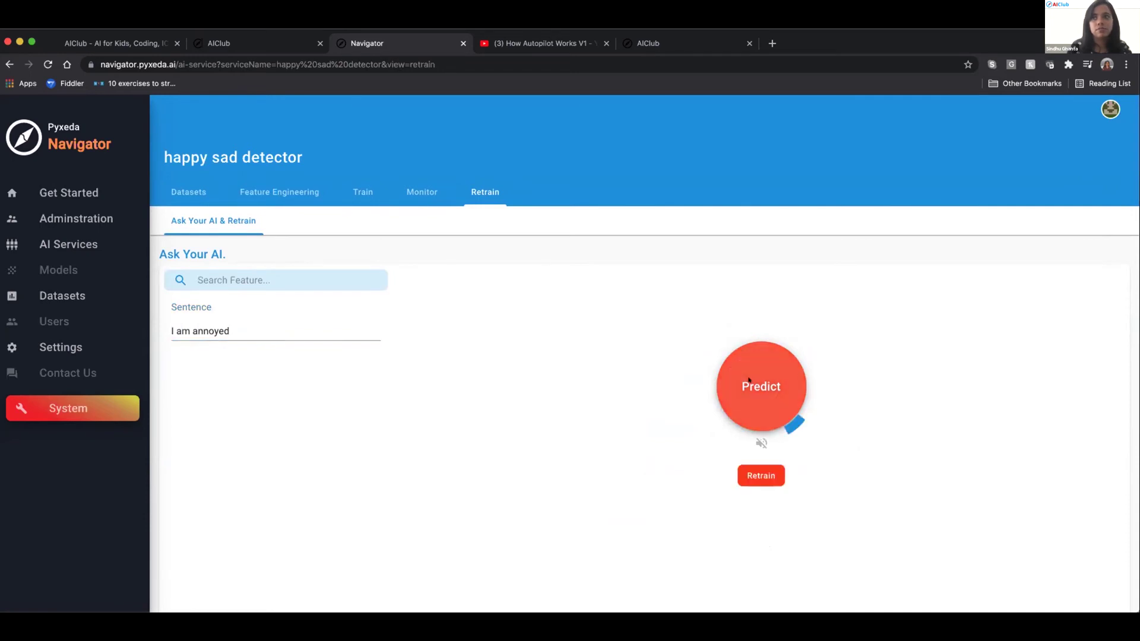
{"action": "left_click_drag", "start_coordinate": [230, 326], "coordinate": [185, 321]}
{"action": "type", "text": "joyful"}
{"action": "left_click", "coordinate": [723, 369]}
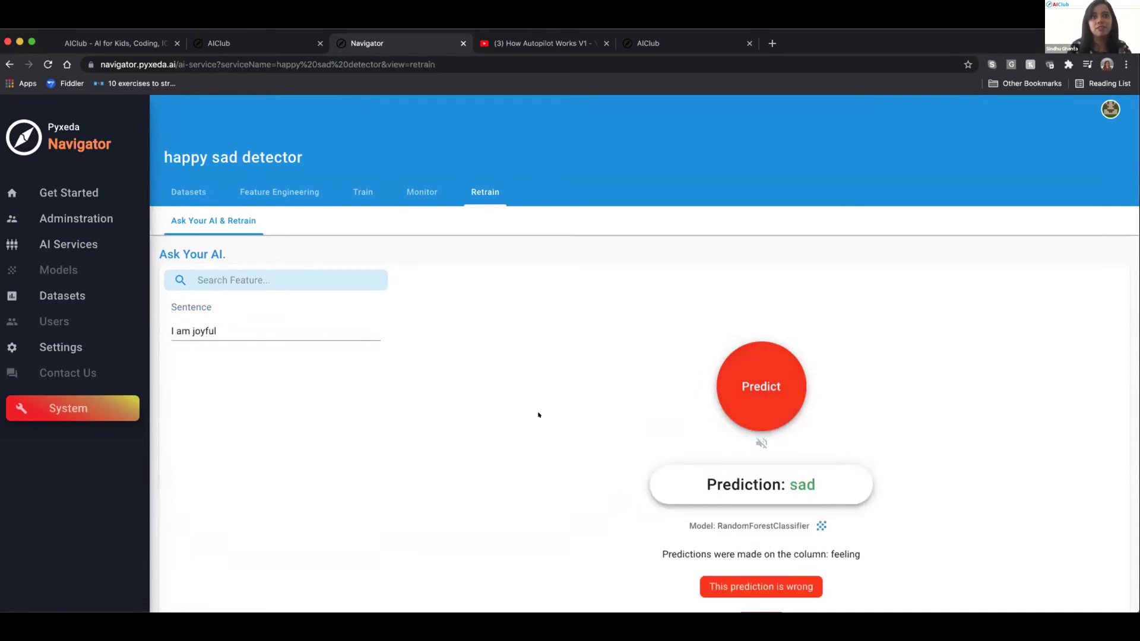
- Report the prediction for "I am joyful" as wrong and submit happy as the better category
{"action": "scroll", "coordinate": [537, 412], "scroll_direction": "down", "scroll_amount": 1}
{"action": "left_click", "coordinate": [749, 528]}
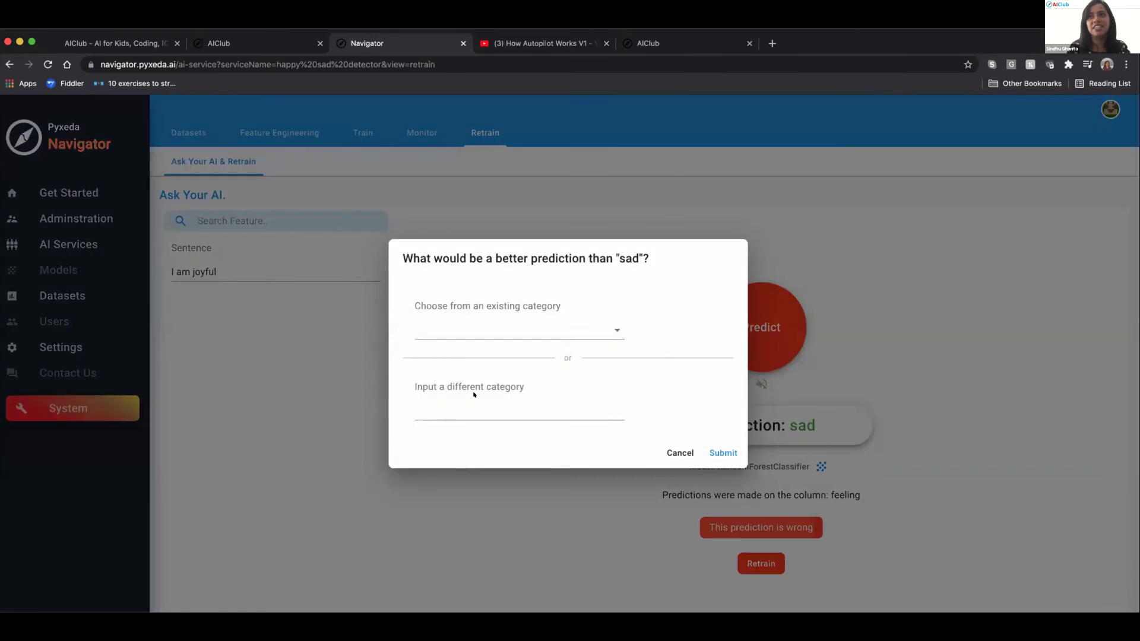
{"action": "left_click", "coordinate": [474, 331]}
{"action": "left_click", "coordinate": [465, 330]}
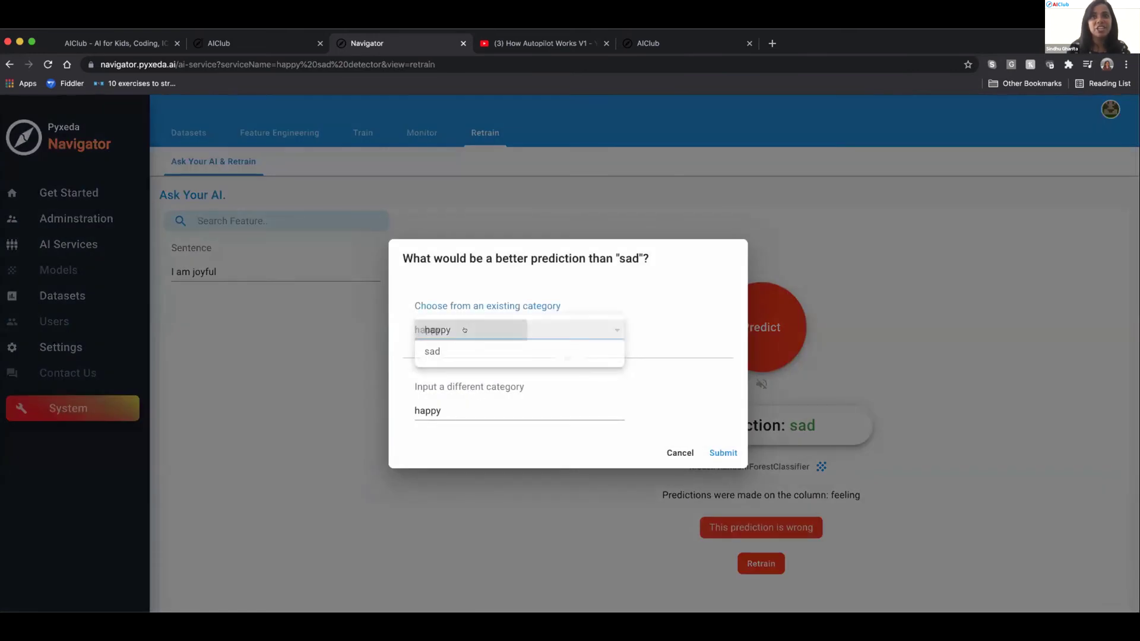
{"action": "left_click", "coordinate": [724, 446]}
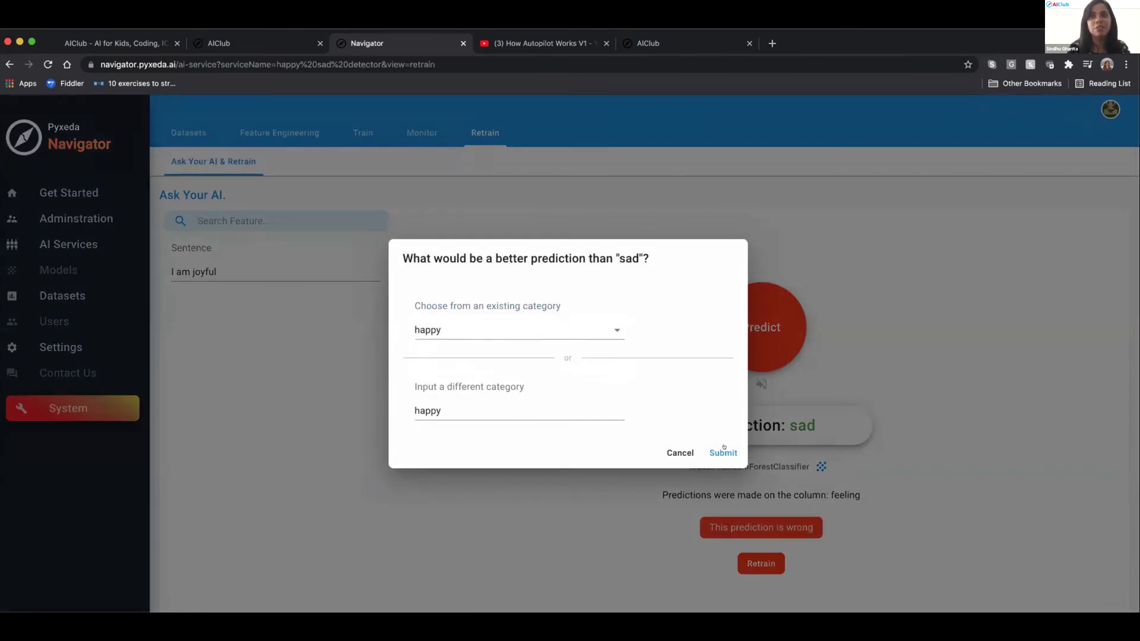
{"action": "left_click", "coordinate": [723, 453]}
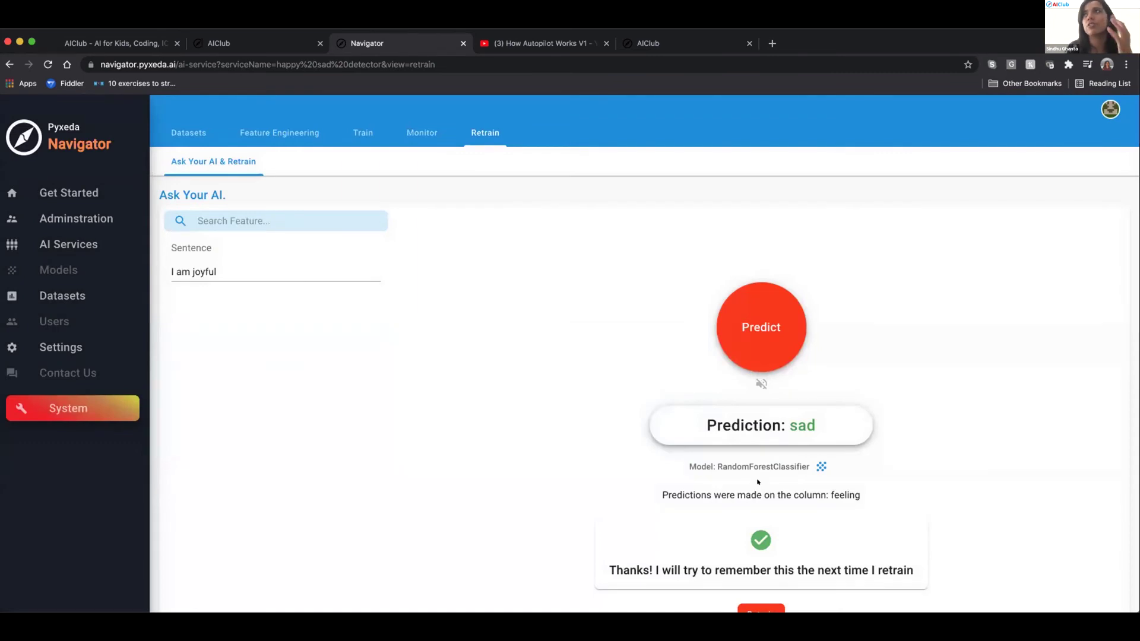
- Retrain the happy sad detector with the submitted feedback and request a new prediction for "I am joyful"
{"action": "scroll", "coordinate": [758, 482], "scroll_direction": "down", "scroll_amount": 3}
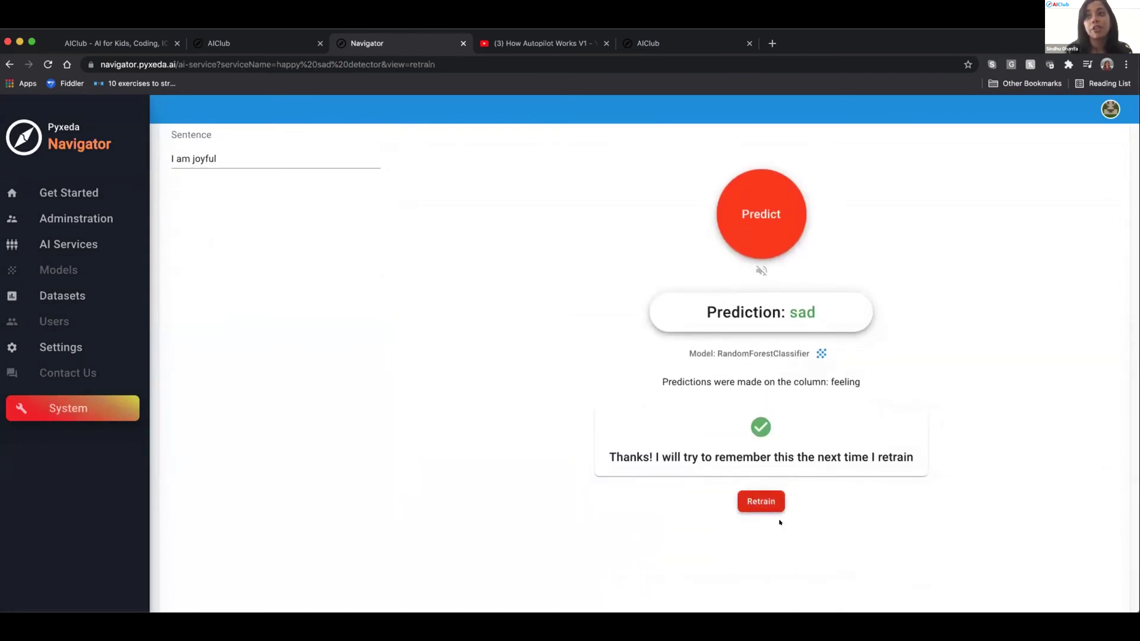
{"action": "left_click", "coordinate": [753, 502]}
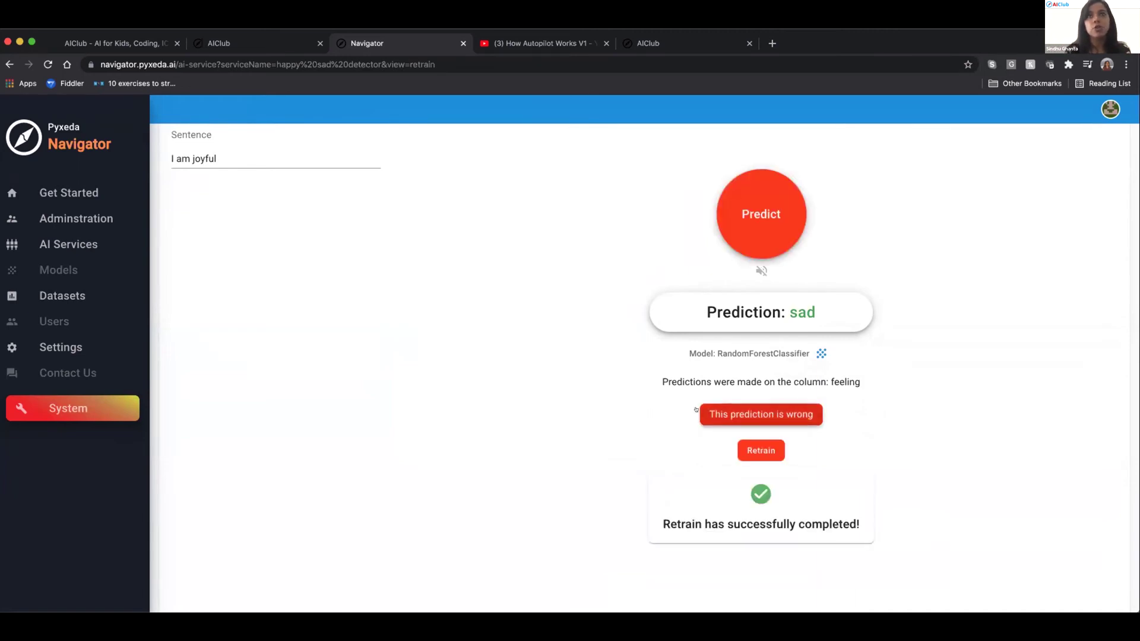
{"action": "scroll", "coordinate": [731, 386], "scroll_direction": "up", "scroll_amount": 3}
{"action": "left_click", "coordinate": [751, 358]}
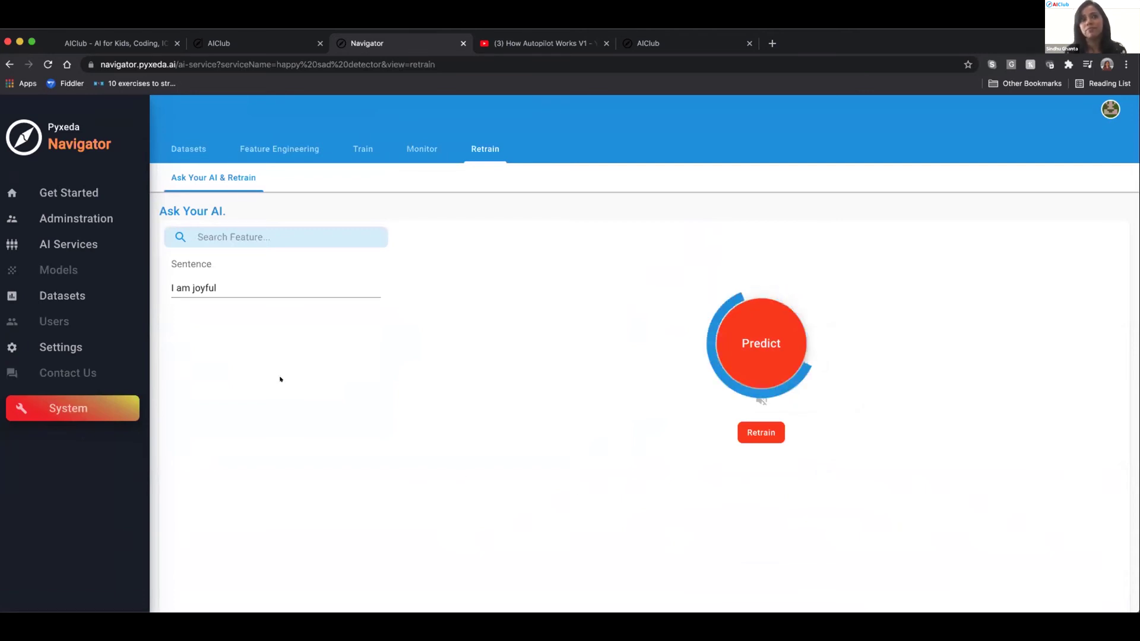
- Replace the sentence in the retraining section with "I am wonderful" and request its prediction
{"action": "left_click", "coordinate": [233, 284]}
{"action": "key", "text": "BackSpace"}
{"action": "key", "text": "BackSpace"}
{"action": "key", "text": "BackSpace"}
{"action": "key", "text": "BackSpace"}
{"action": "type", "text": "wnoderful"}
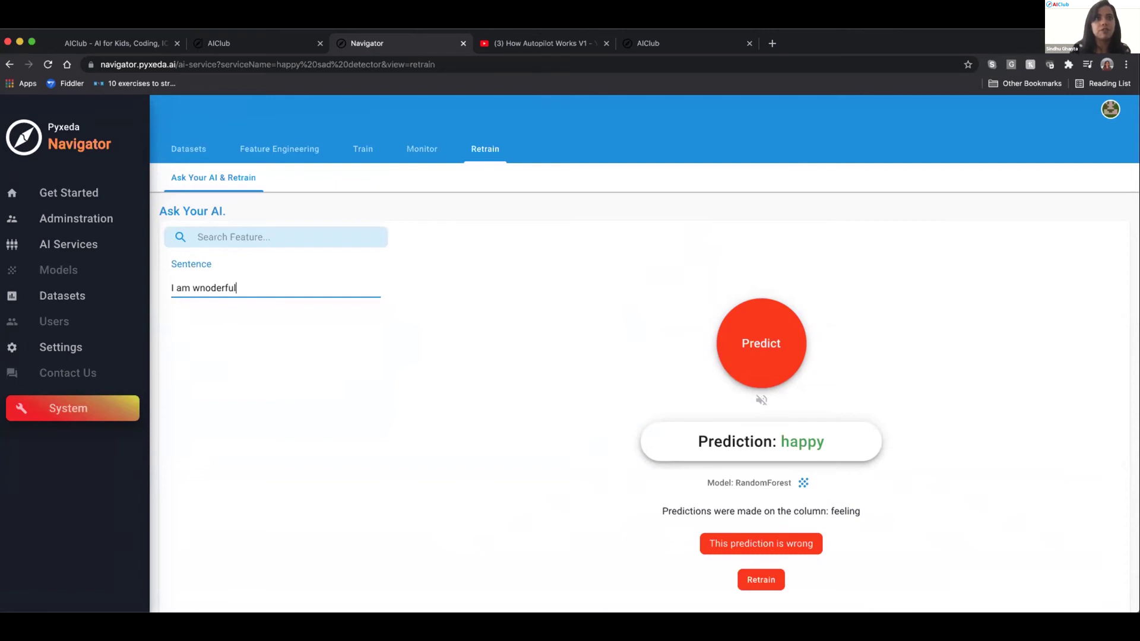
{"action": "key", "text": "BackSpace"}
{"action": "key", "text": "BackSpace"}
{"action": "type", "text": "oon"}
{"action": "key", "text": "Left"}
{"action": "key", "text": "BackSpace"}
{"action": "left_click", "coordinate": [723, 323]}
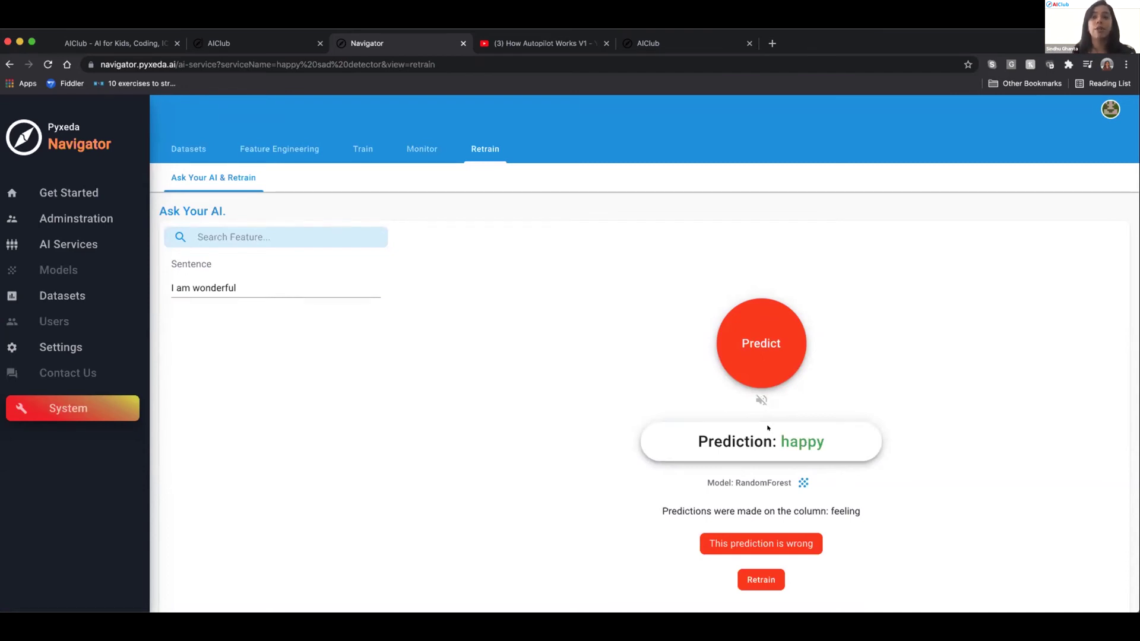
- Change the sentence to "I am frustrated" and request its prediction
{"action": "left_click_drag", "start_coordinate": [255, 289], "coordinate": [192, 290]}
{"action": "type", "text": "frustrated"}
{"action": "left_click", "coordinate": [755, 360]}
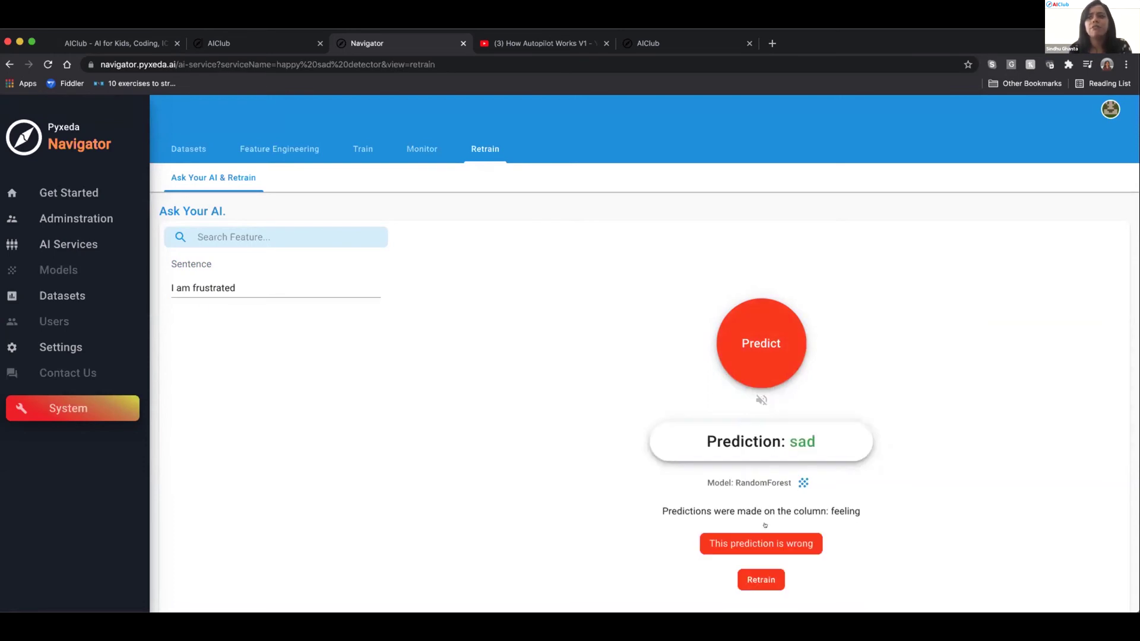
- Report the prediction for "I am frustrated" as wrong and submit the new category frustrated
{"action": "left_click", "coordinate": [766, 543]}
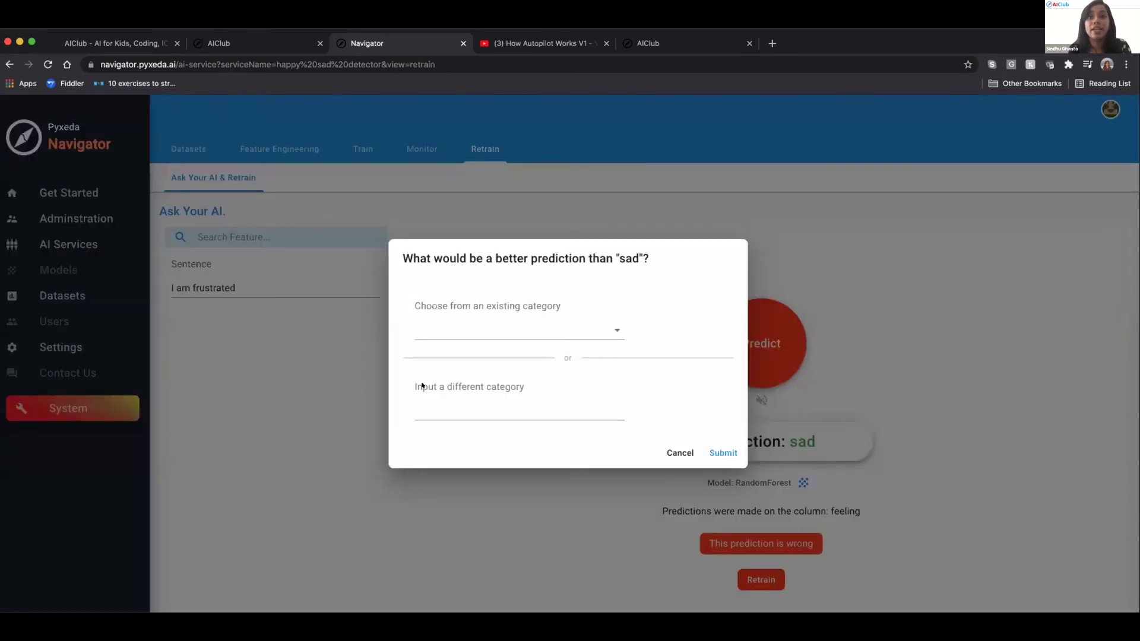
{"action": "left_click", "coordinate": [473, 412]}
{"action": "type", "text": "frustrated"}
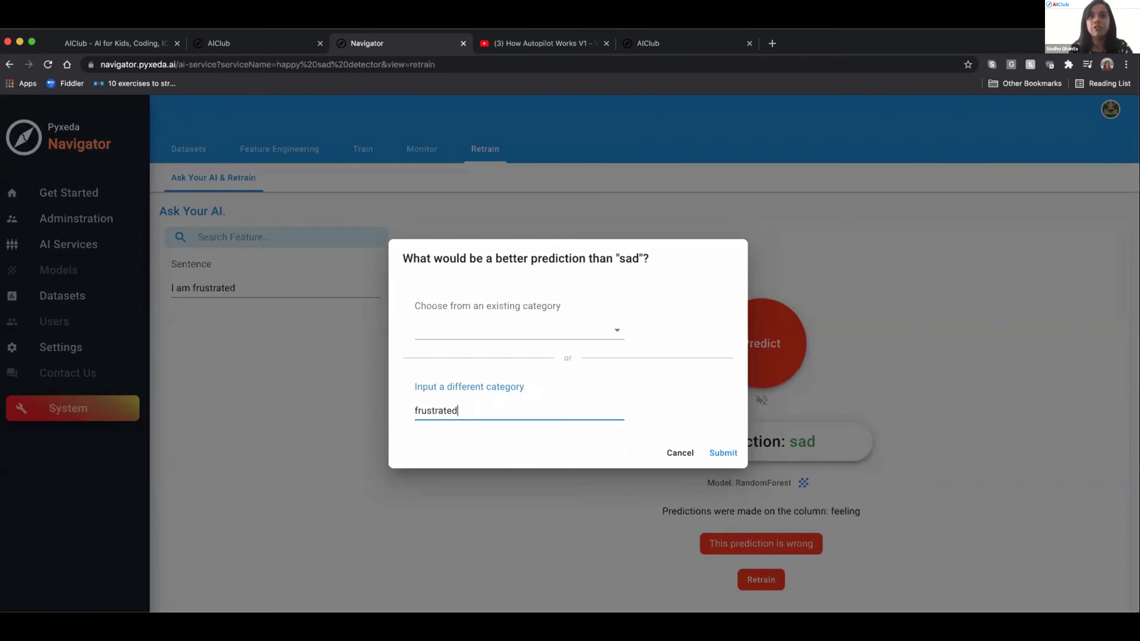
{"action": "left_click", "coordinate": [724, 453]}
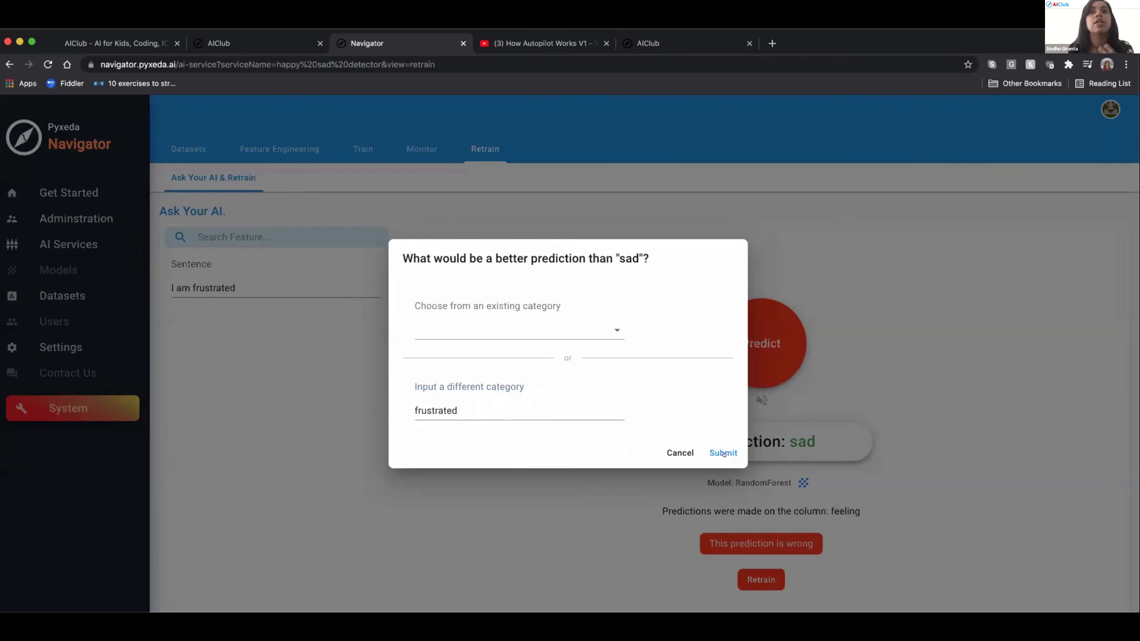
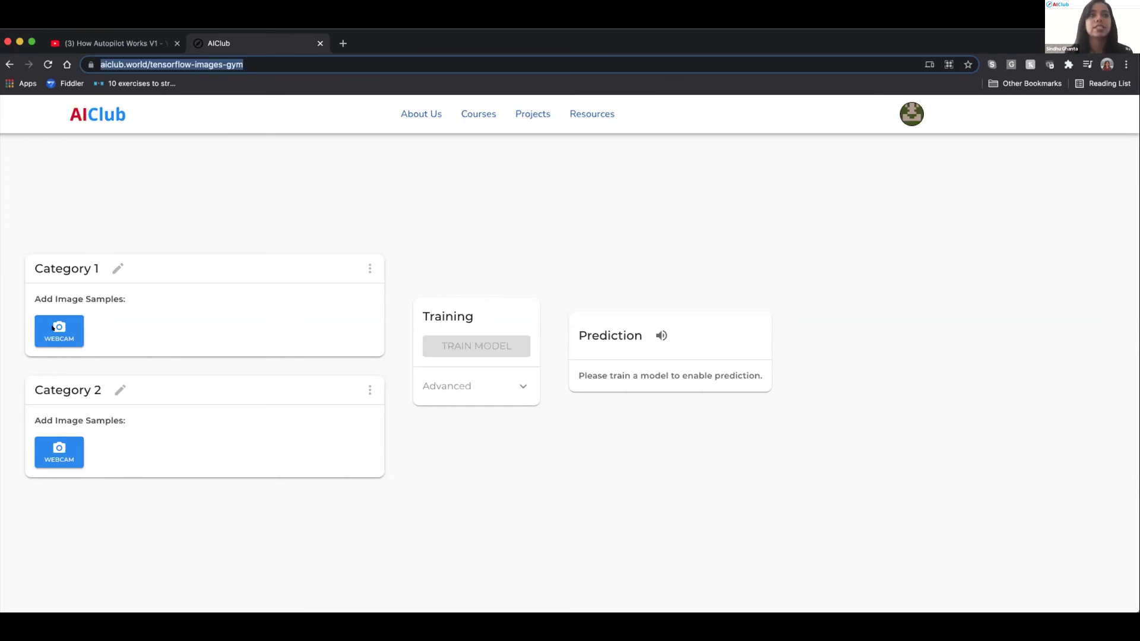
- Rename the first image category as Mask ON
{"action": "left_click", "coordinate": [114, 268]}
{"action": "type", "text": "Maskss"}
{"action": "key", "text": "BackSpace"}
{"action": "key", "text": "BackSpace"}
{"action": "key", "text": "BackSpace"}
{"action": "type", "text": "k ONE"}
{"action": "key", "text": "BackSpace"}
{"action": "key", "text": "BackSpace"}
{"action": "type", "text": "N"}
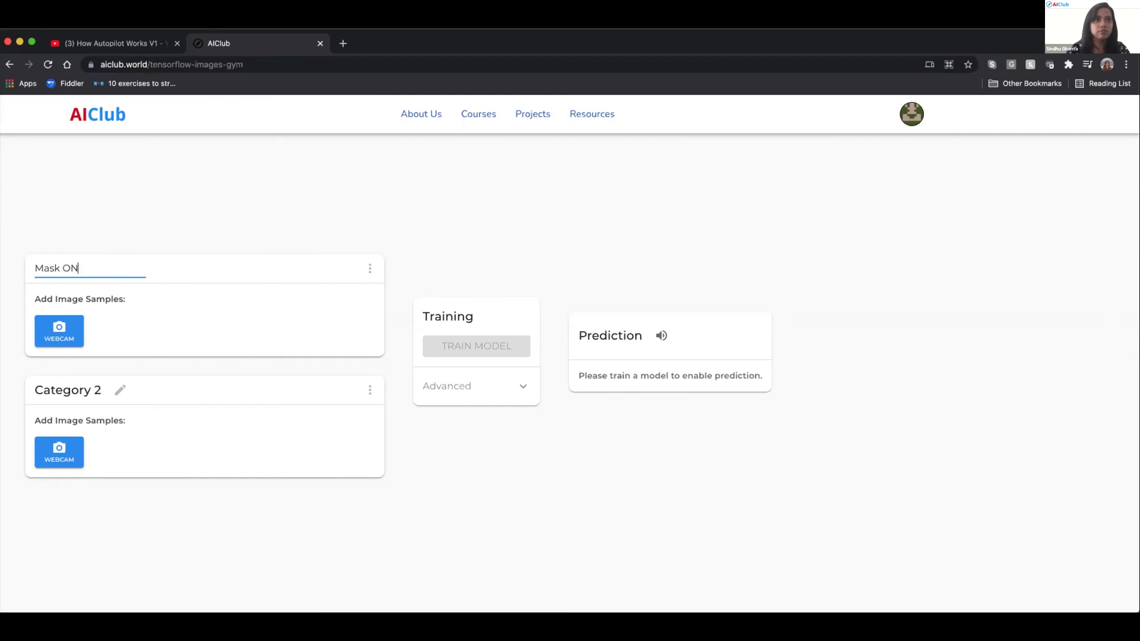
- Rename the second image category as No Mask
{"action": "left_click", "coordinate": [120, 390]}
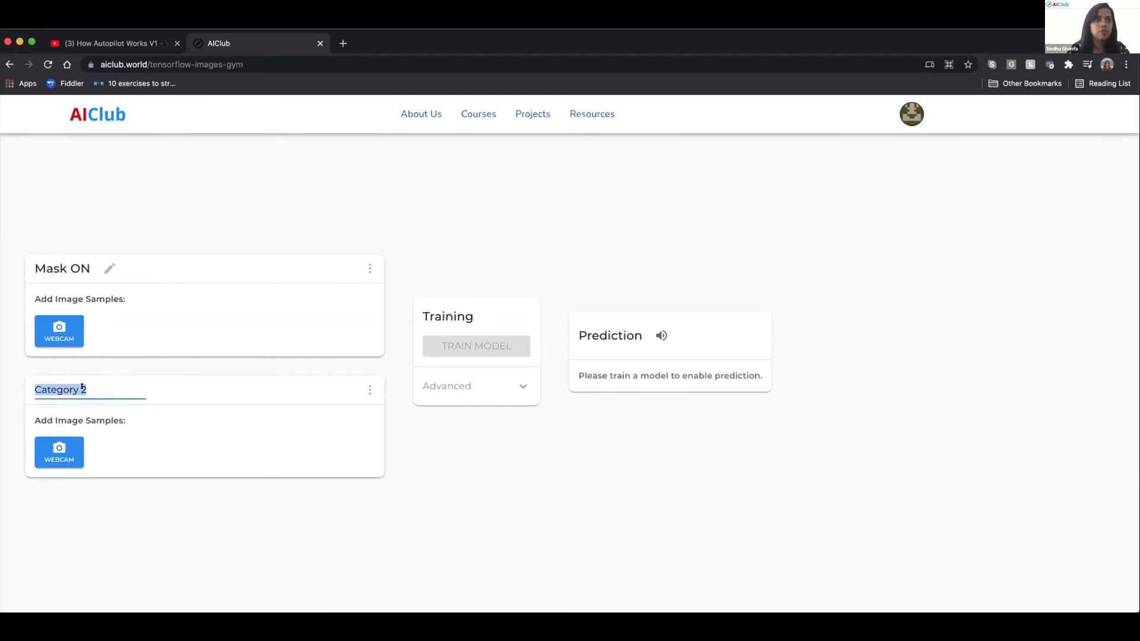
{"action": "type", "text": "NOO"}
{"action": "key", "text": "BackSpace"}
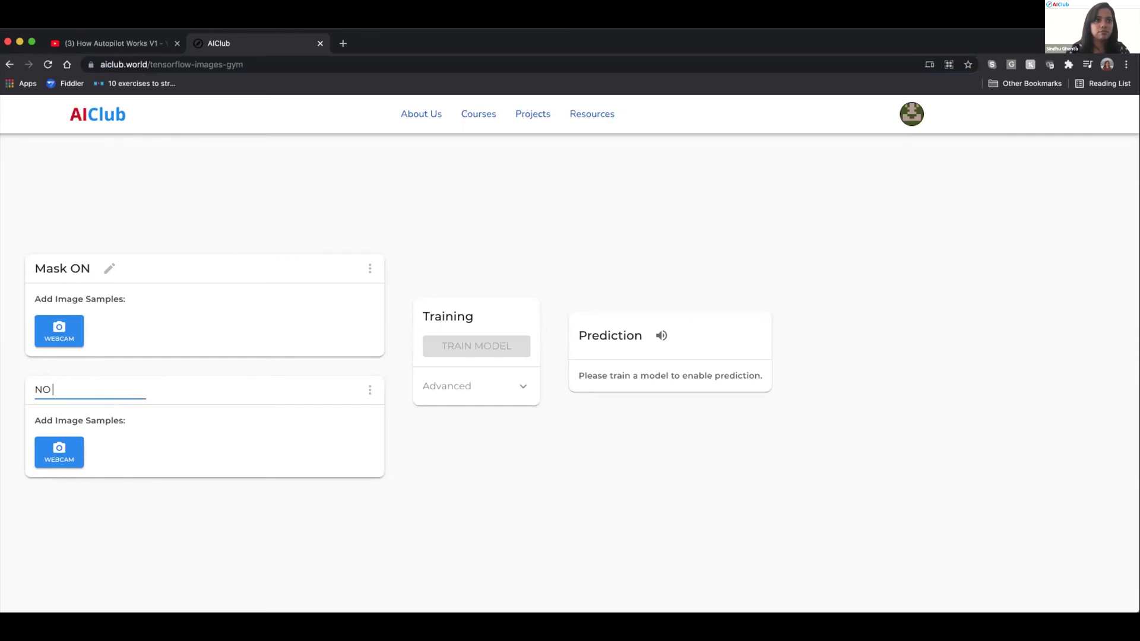
{"action": "type", "text": "Mask"}
{"action": "left_click", "coordinate": [224, 217]}
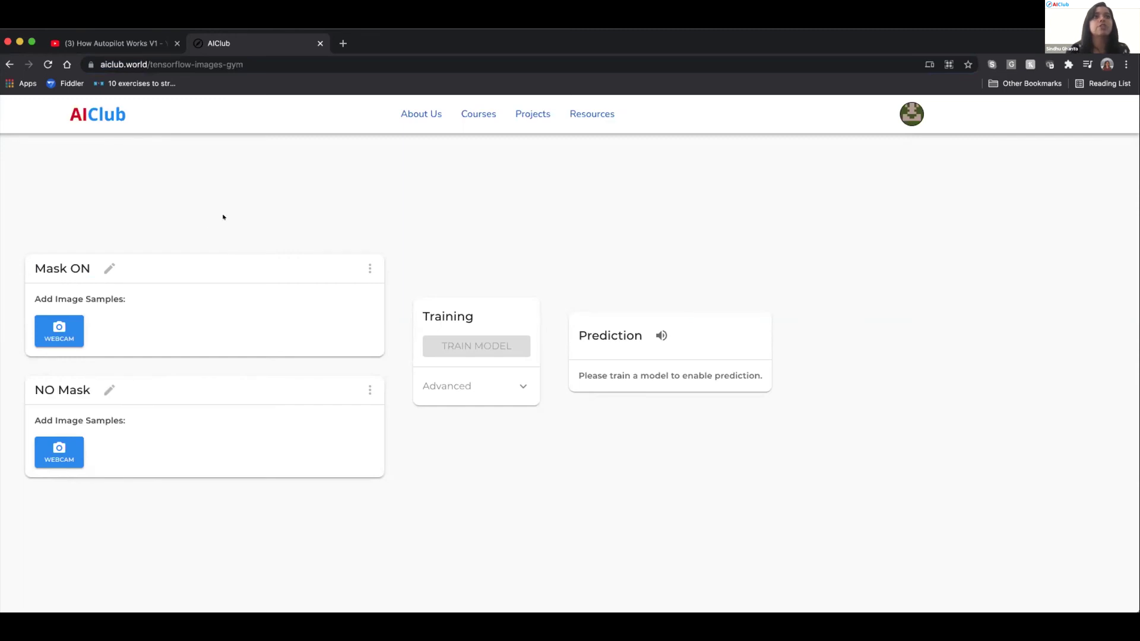
{"action": "left_click", "coordinate": [110, 391]}
{"action": "left_click", "coordinate": [45, 389]}
{"action": "key", "text": "BackSpace"}
{"action": "type", "text": "o"}
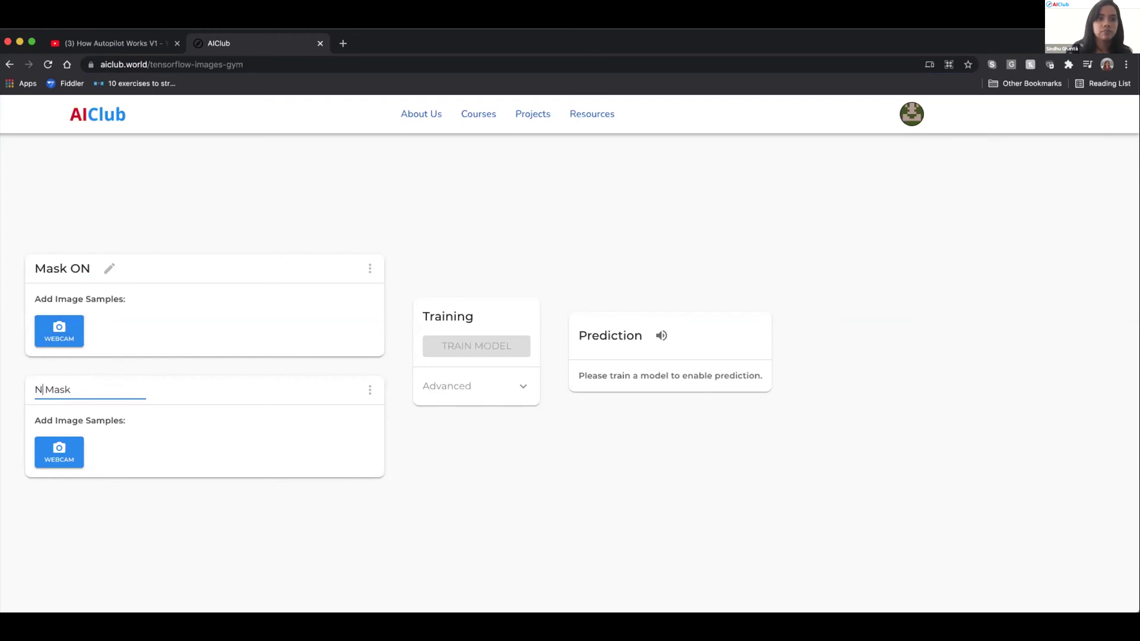
{"action": "left_click", "coordinate": [176, 300]}
- Record 23 webcam image samples of the uncovered face for the Mask ON category
{"action": "left_click", "coordinate": [53, 330]}
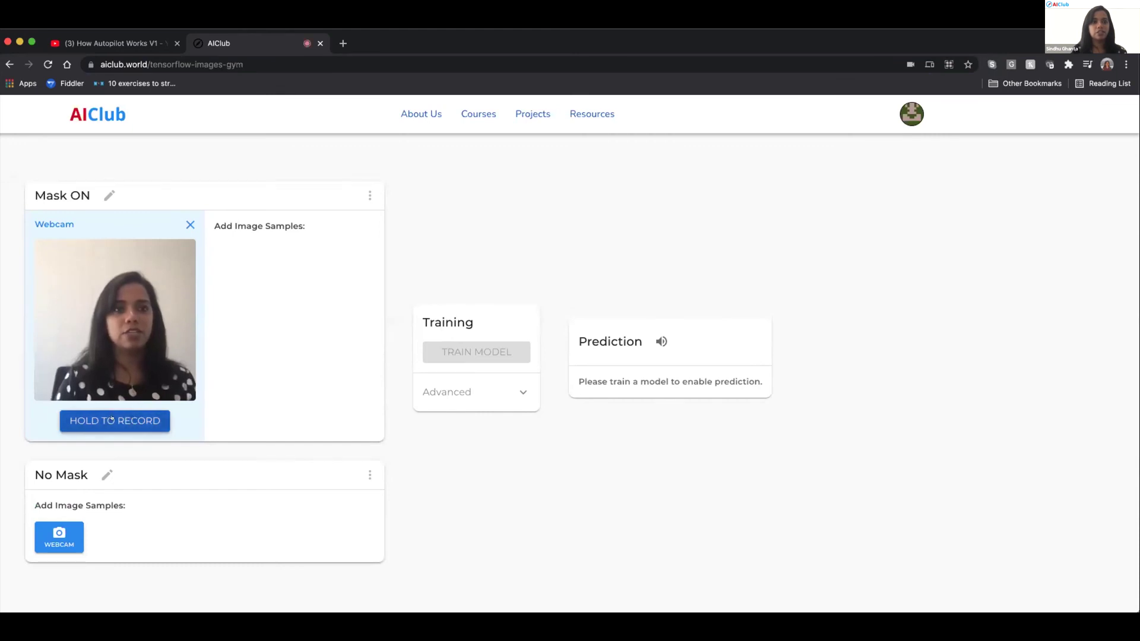
{"action": "left_click_drag", "start_coordinate": [111, 419], "coordinate": [111, 420]}
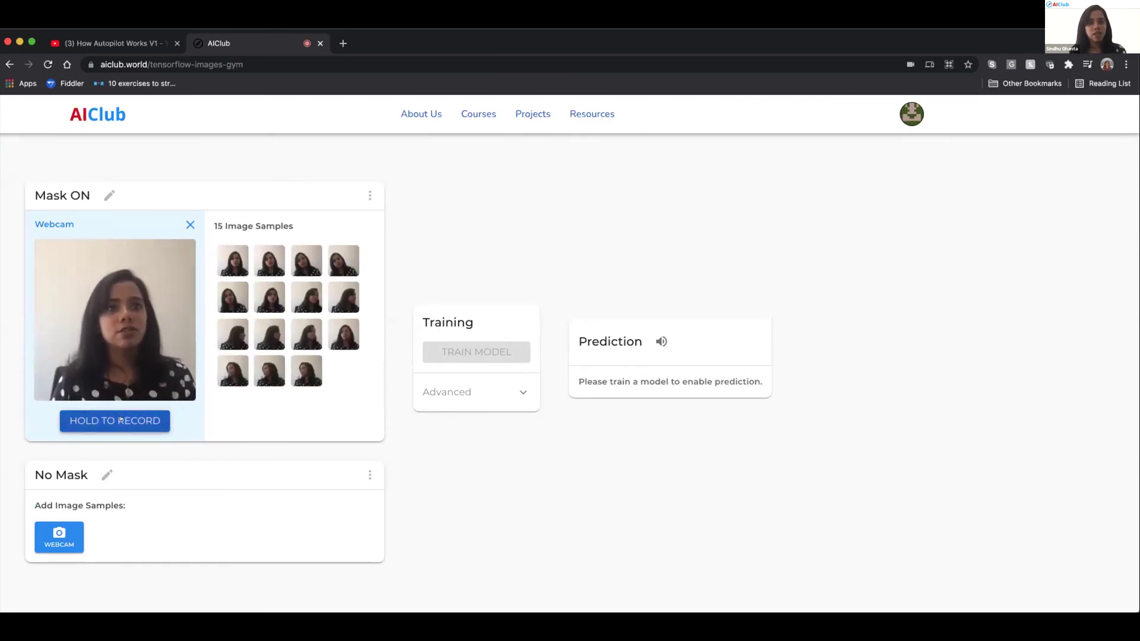
{"action": "left_click_drag", "start_coordinate": [121, 420], "coordinate": [120, 420]}
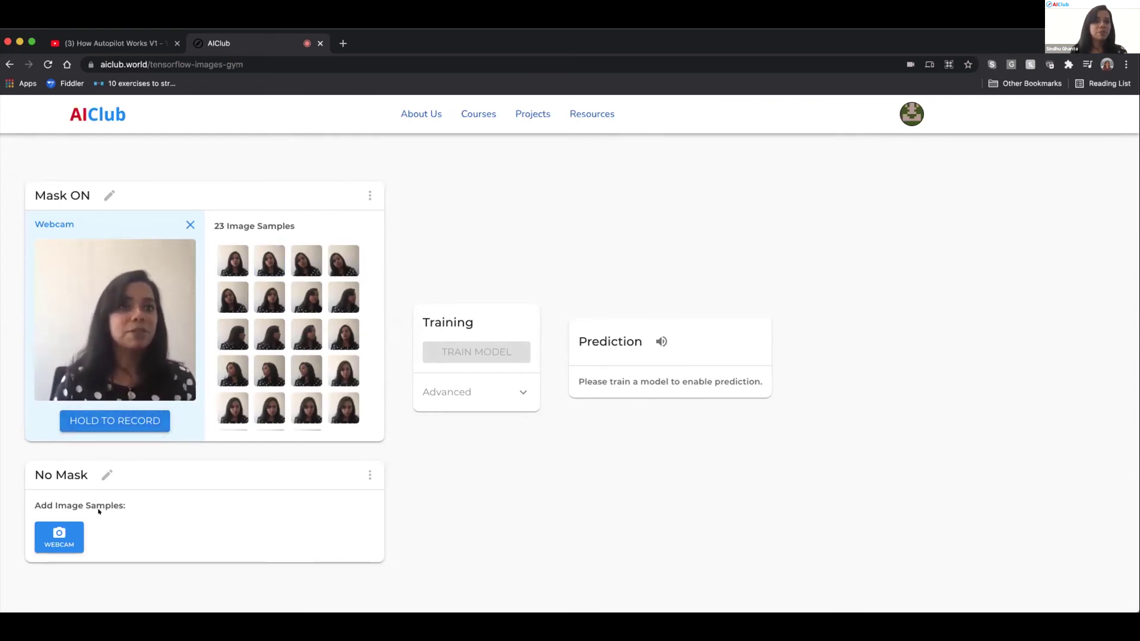
- Record 23 webcam image samples of the masked face for the No Mask category and train the model
{"action": "left_click", "coordinate": [61, 532]}
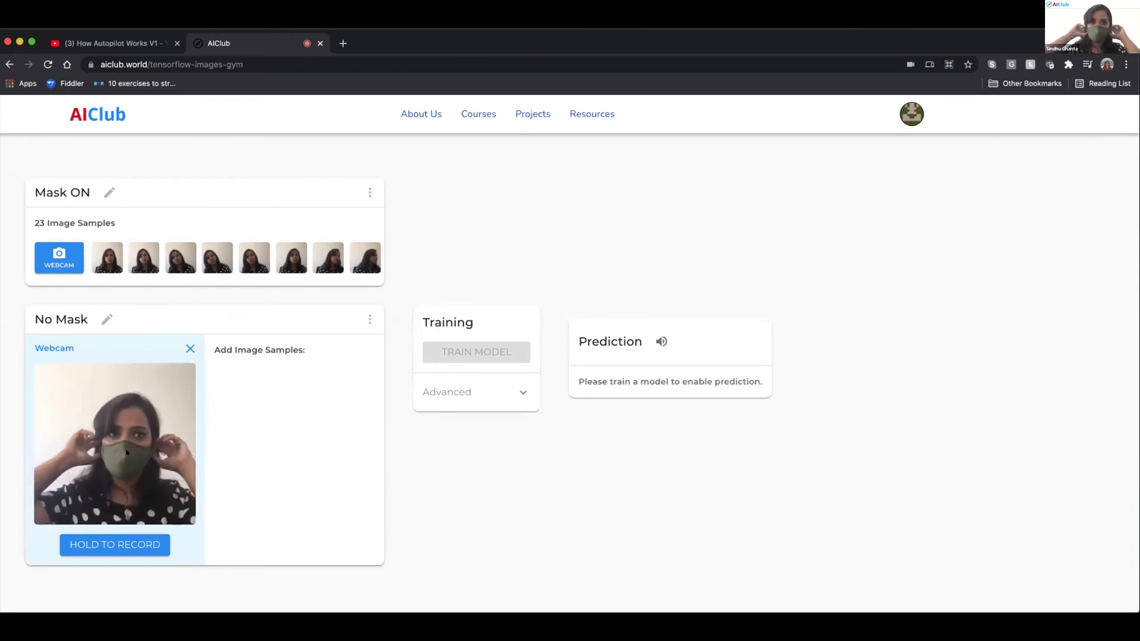
{"action": "left_click_drag", "start_coordinate": [120, 544], "coordinate": [120, 544]}
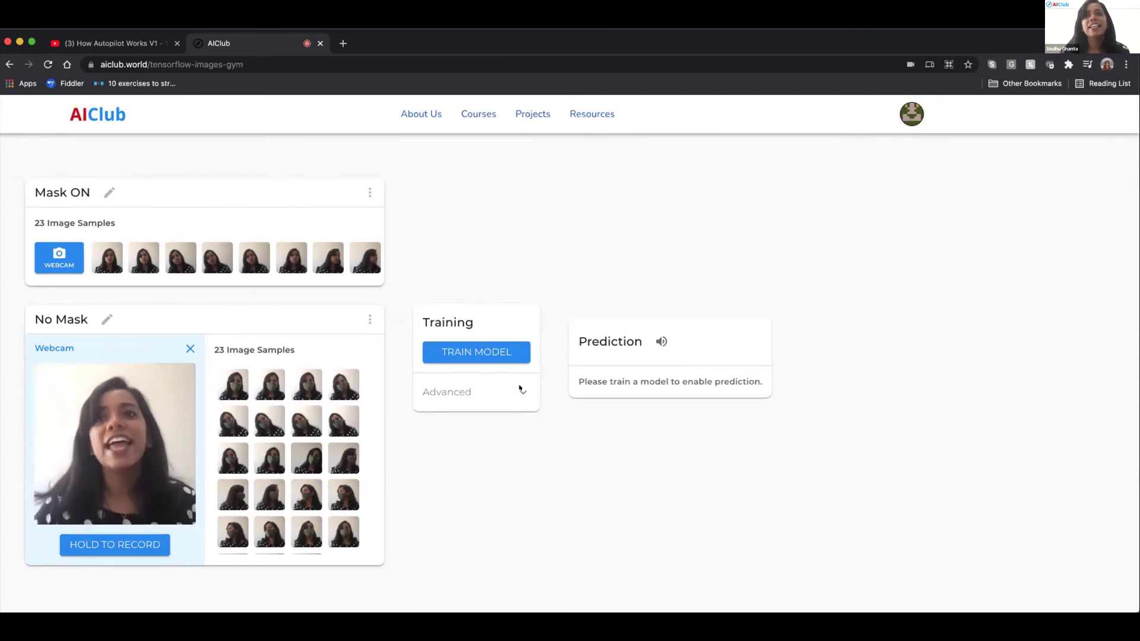
{"action": "left_click", "coordinate": [463, 351]}
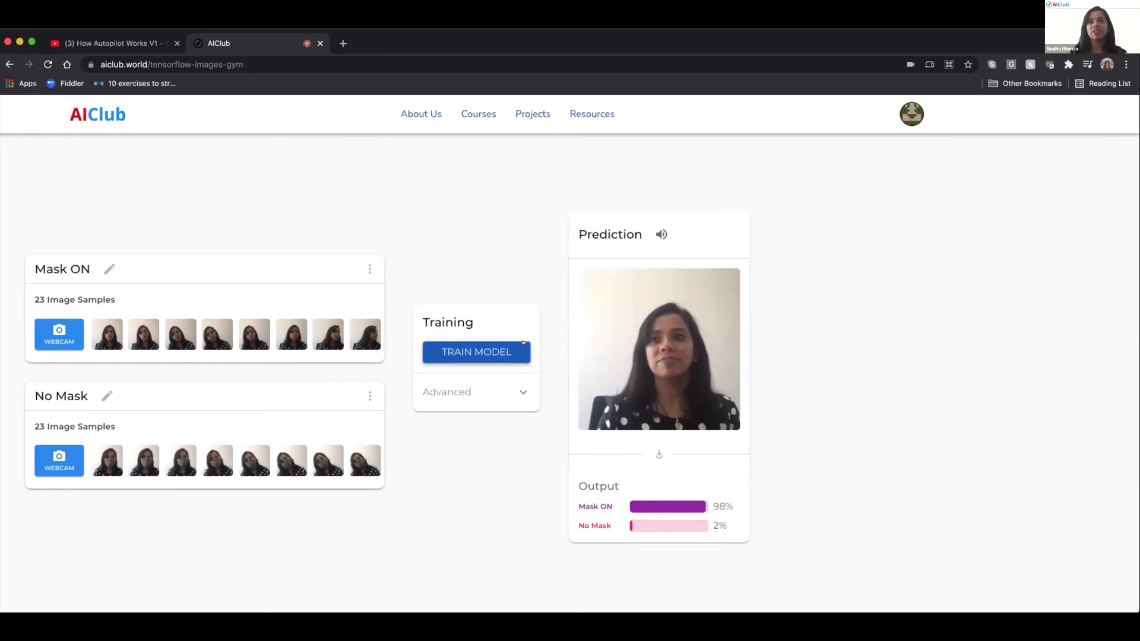
- Mute the prediction audio and train the mask model again on the same image samples
{"action": "left_click", "coordinate": [658, 231]}
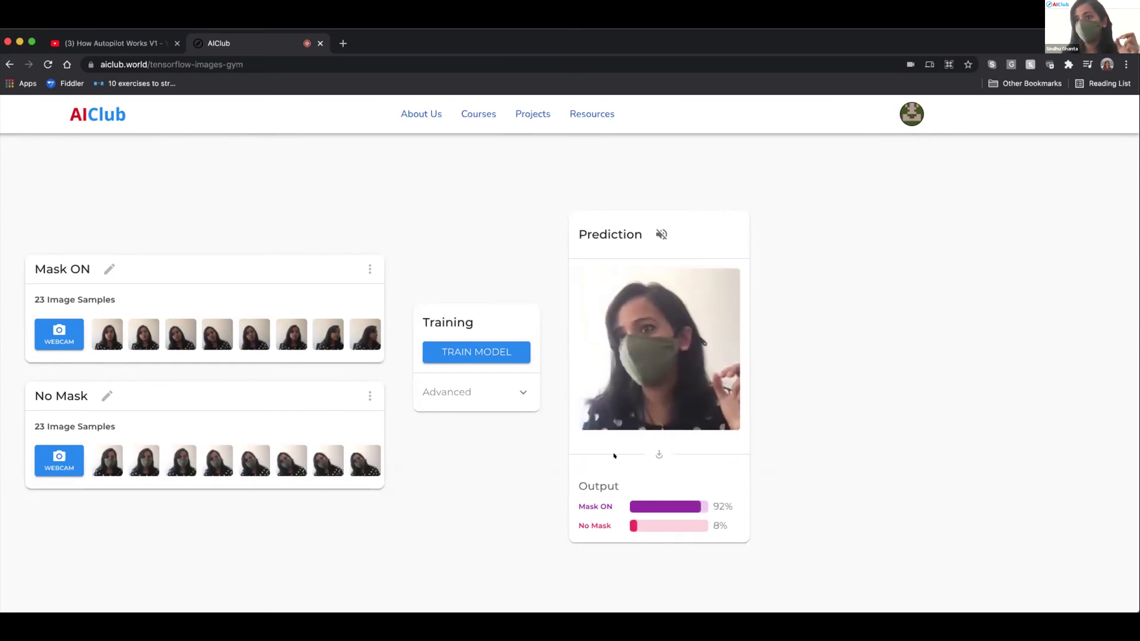
{"action": "left_click", "coordinate": [477, 343]}
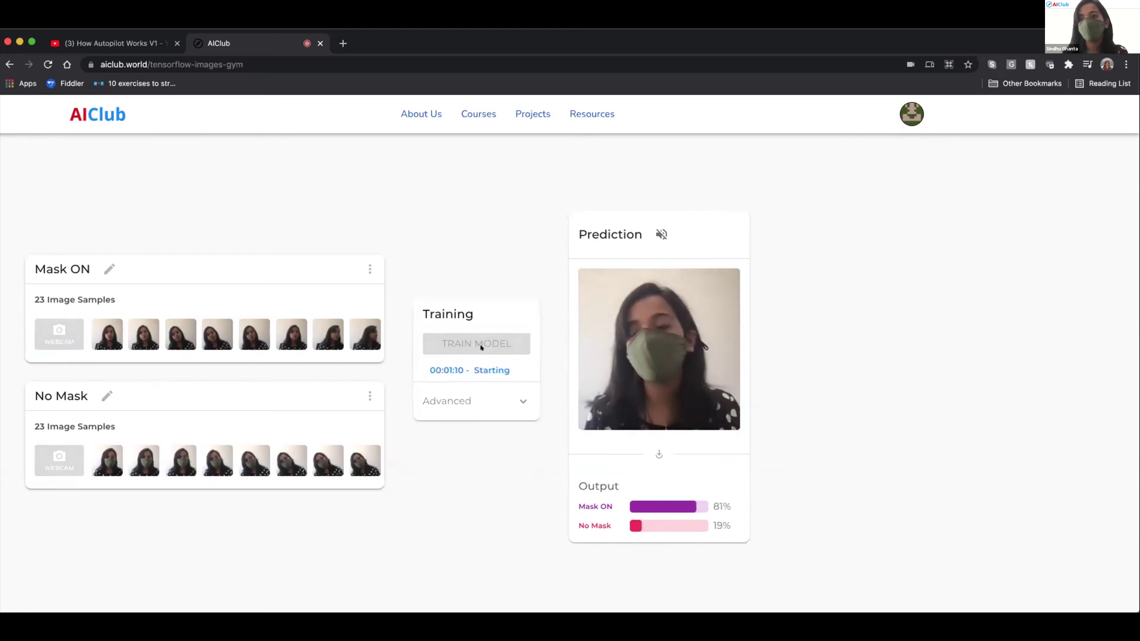